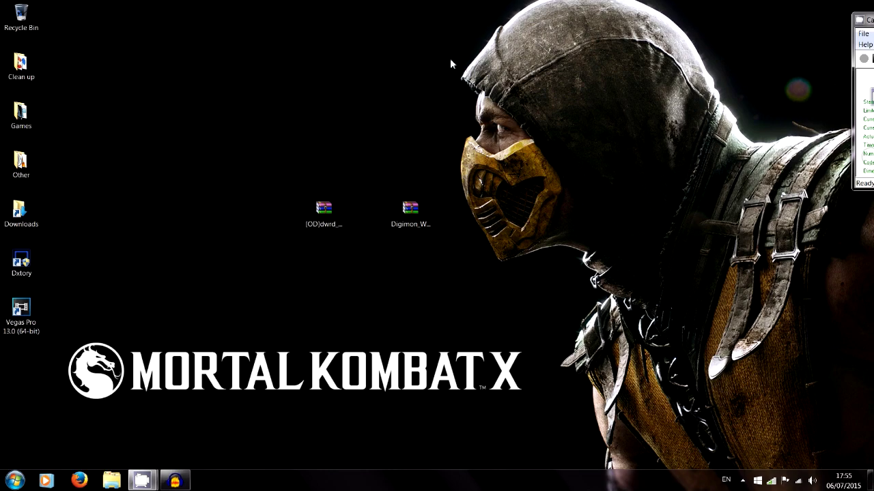
drag(227, 123, 292, 4)
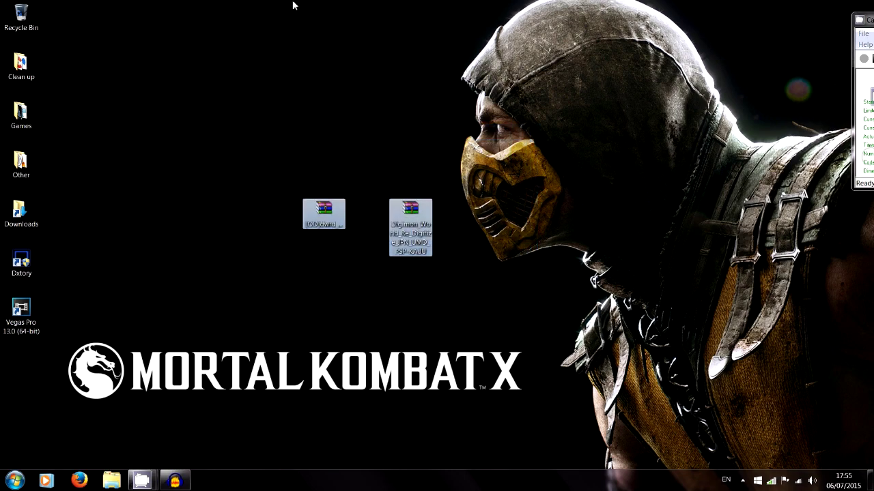
click(288, 28)
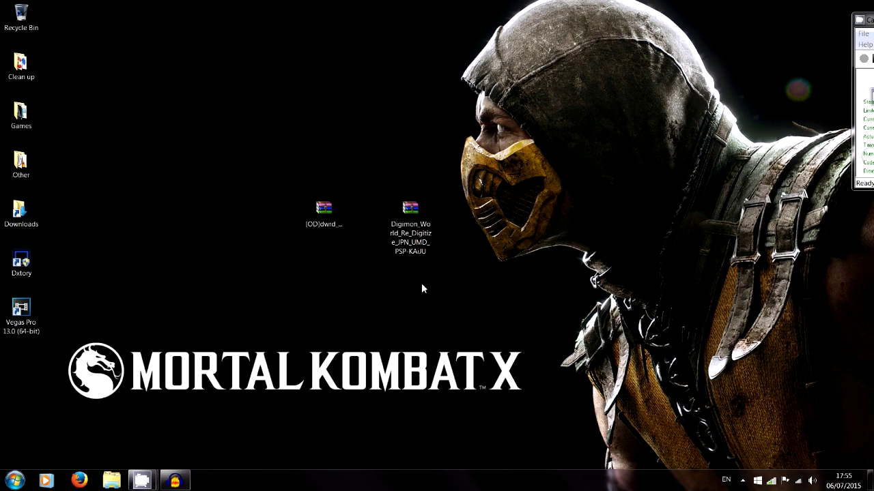
drag(263, 272, 469, 144)
click(459, 146)
click(398, 225)
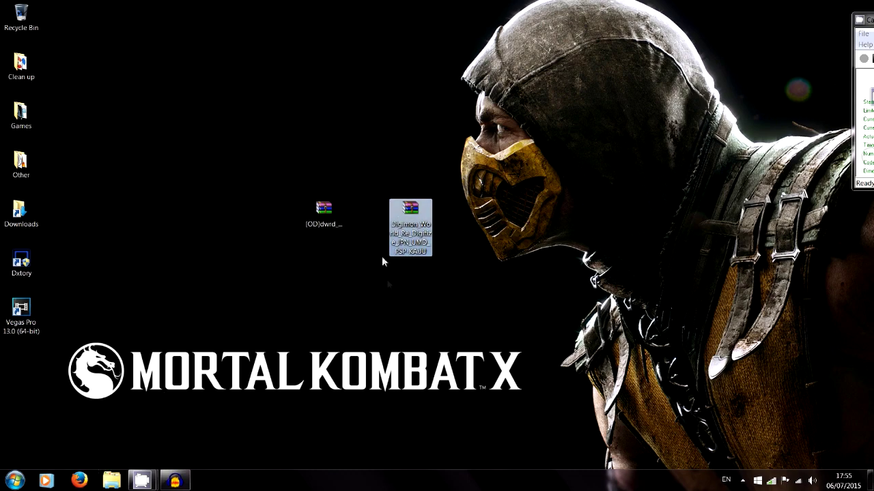
click(347, 280)
click(311, 213)
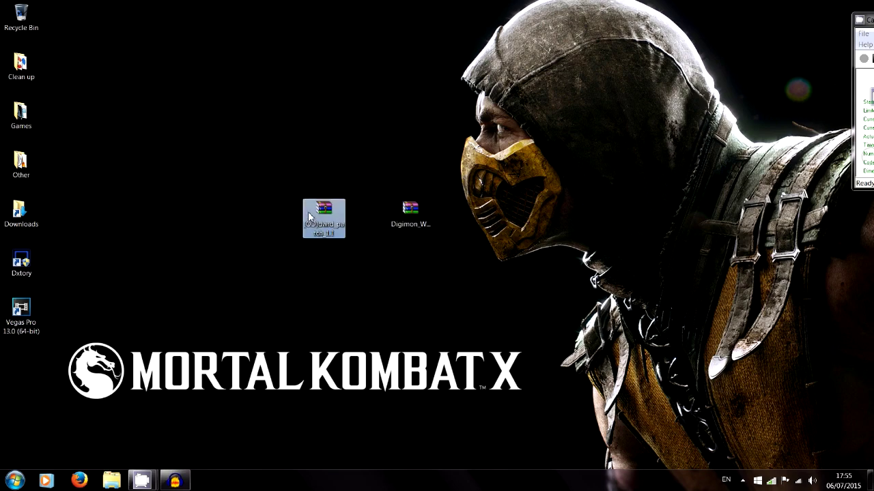
click(312, 316)
Open Firefox, search the web for "emuparadise psp" and open the All PSP ISOs page.
click(80, 478)
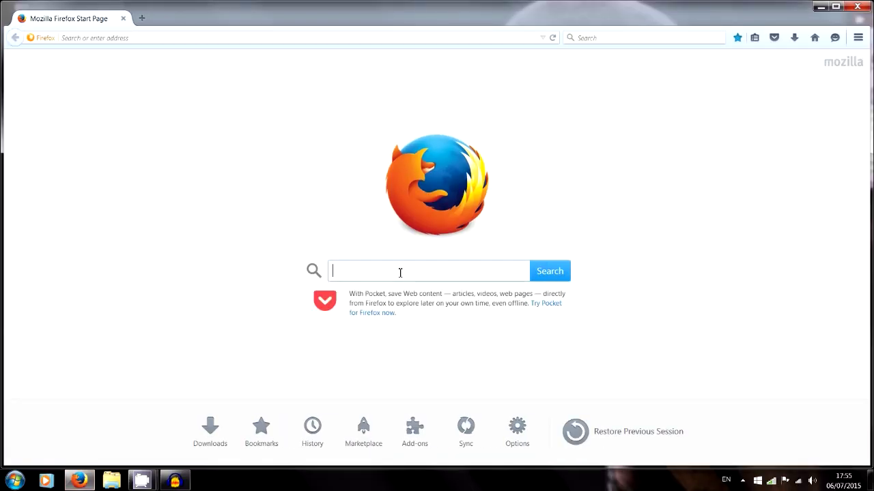
text(emupar)
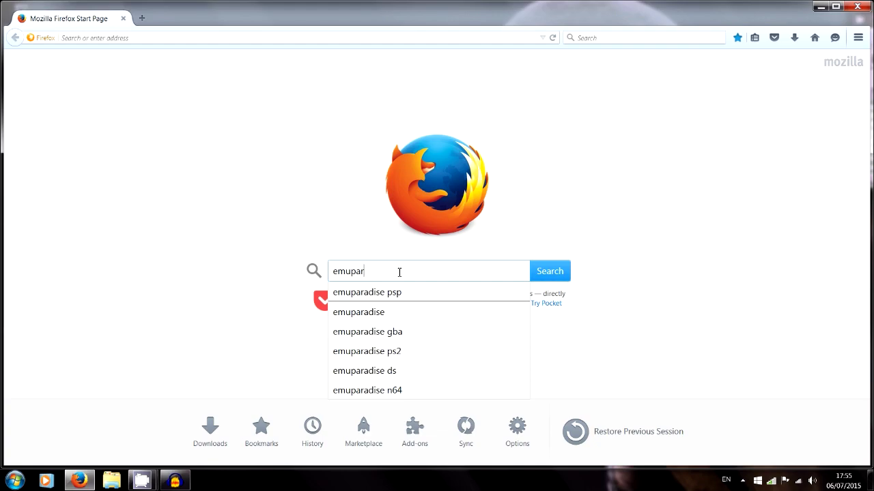
click(393, 292)
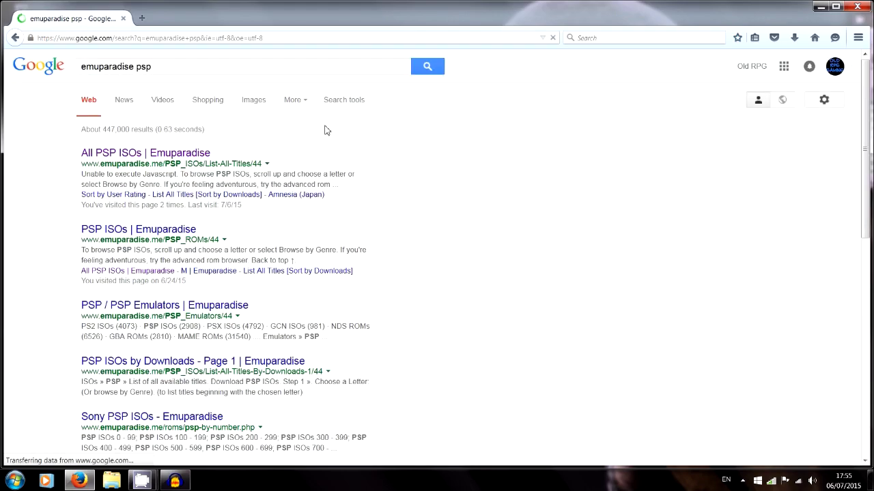
click(171, 156)
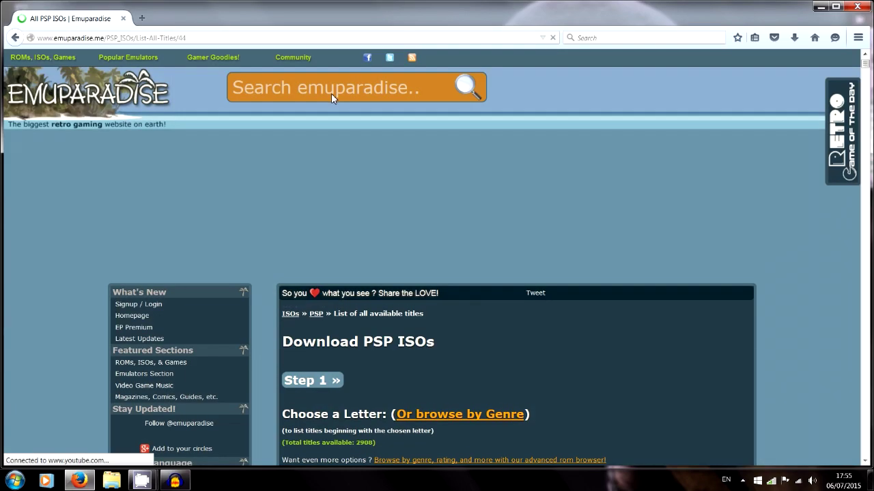
List the PSP titles starting with D and locate the Digimon World Re - Digitize (Japan) entry.
scroll(423, 295, down, 3)
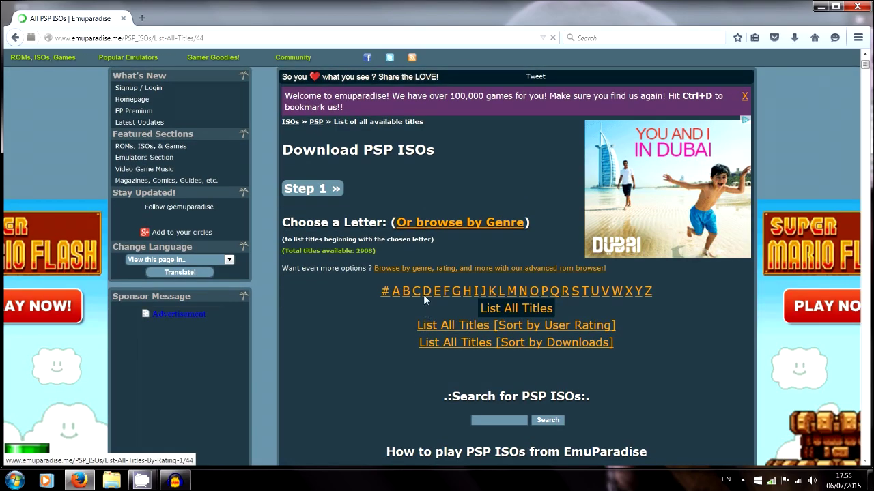
click(426, 292)
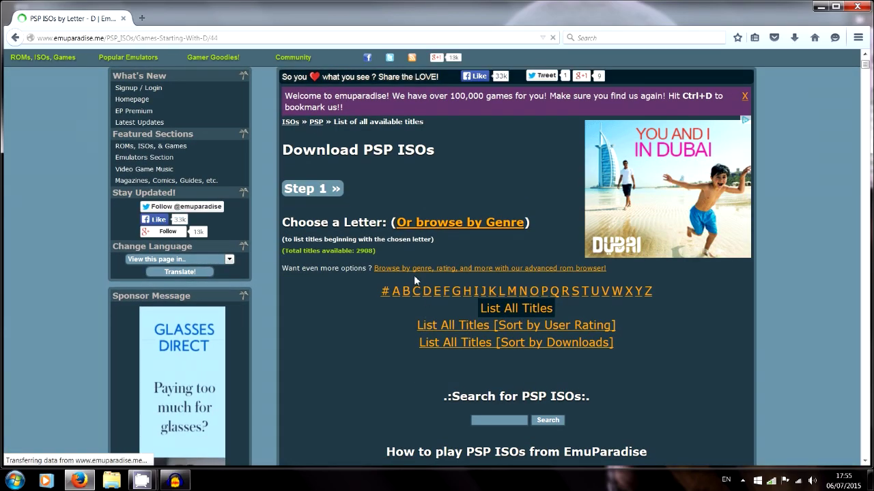
scroll(429, 253, down, 15)
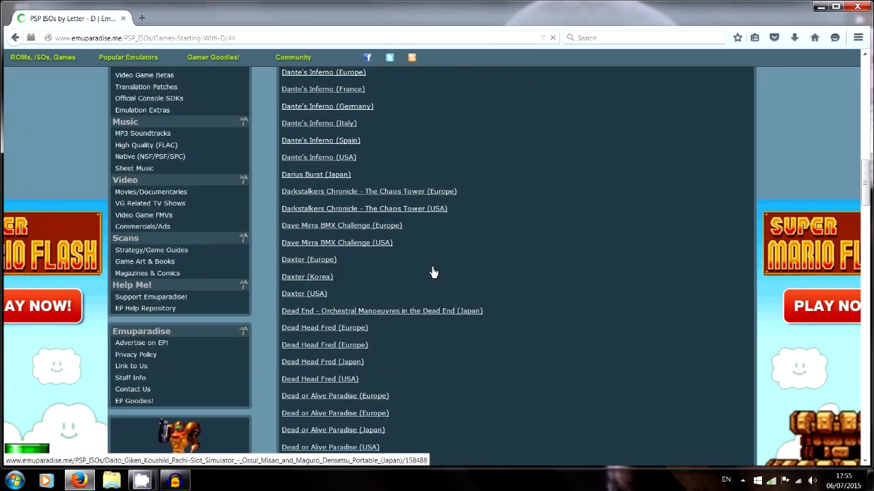
scroll(430, 276, down, 10)
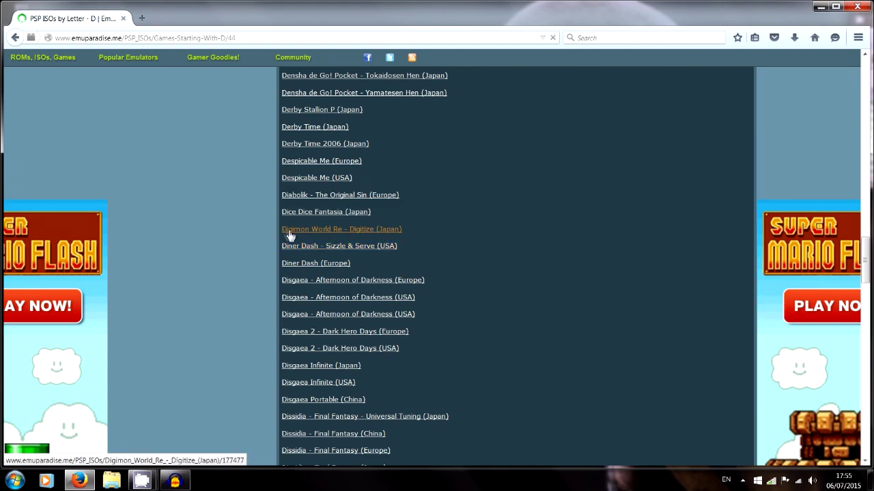
click(394, 232)
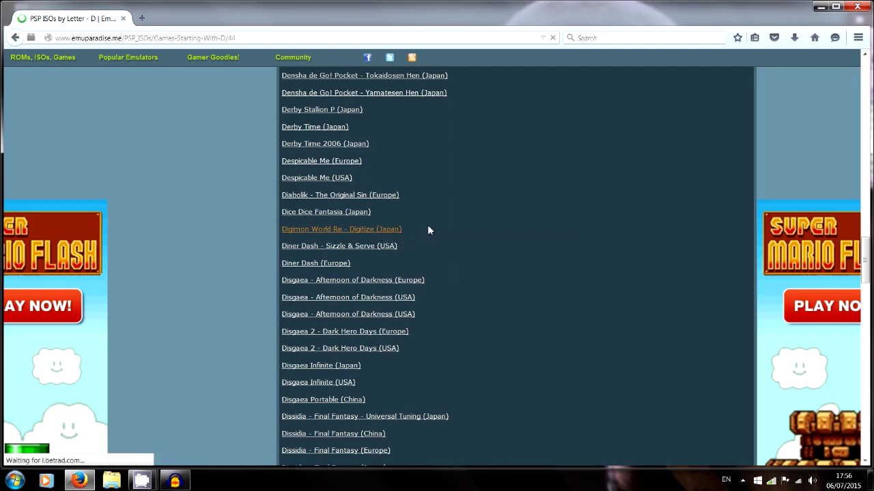
Search the web for "operation decoded" and open the Digimon World Re:Digitize Translation WordPress site.
click(173, 40)
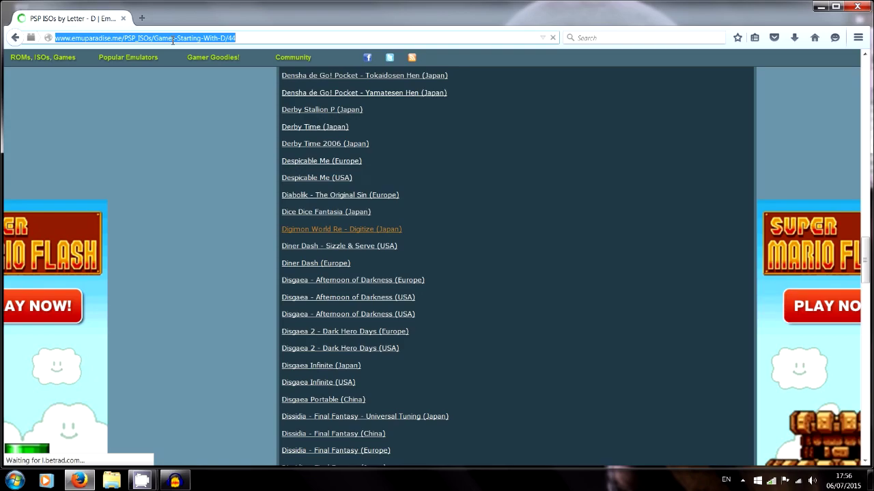
text(operation d)
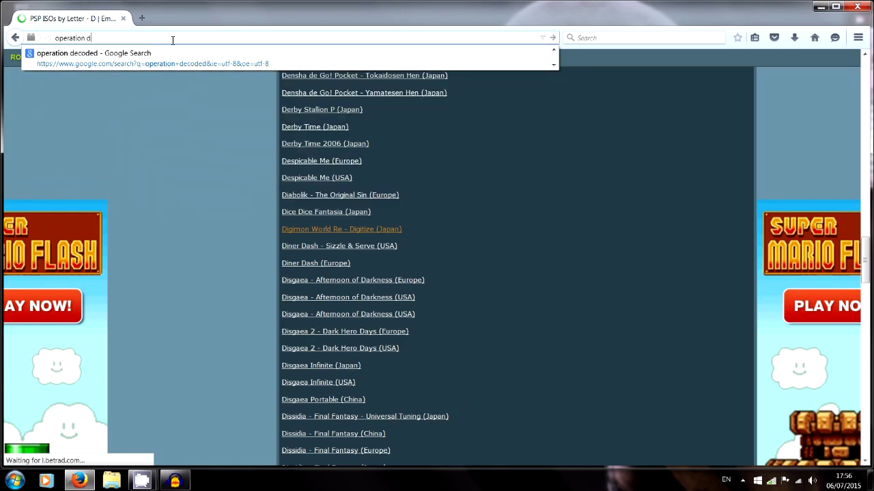
text(ecoded)
key(Return)
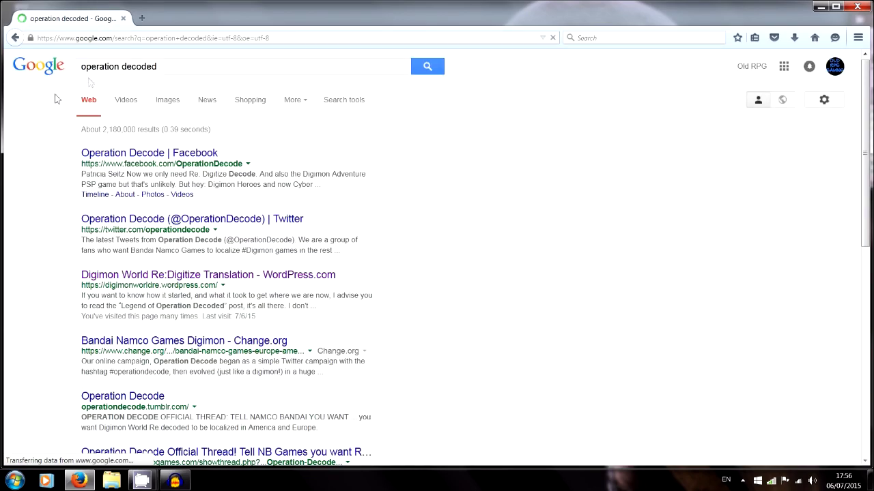
click(166, 276)
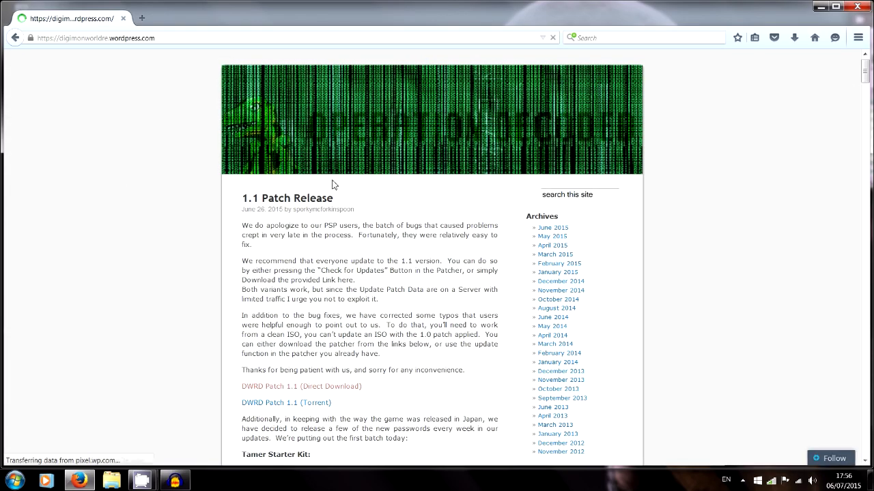
Examine the 1.1 Patch Release post, including its patch download links and the Tamer Starter Kit section.
scroll(333, 184, down, 4)
scroll(333, 185, down, 10)
scroll(348, 252, up, 15)
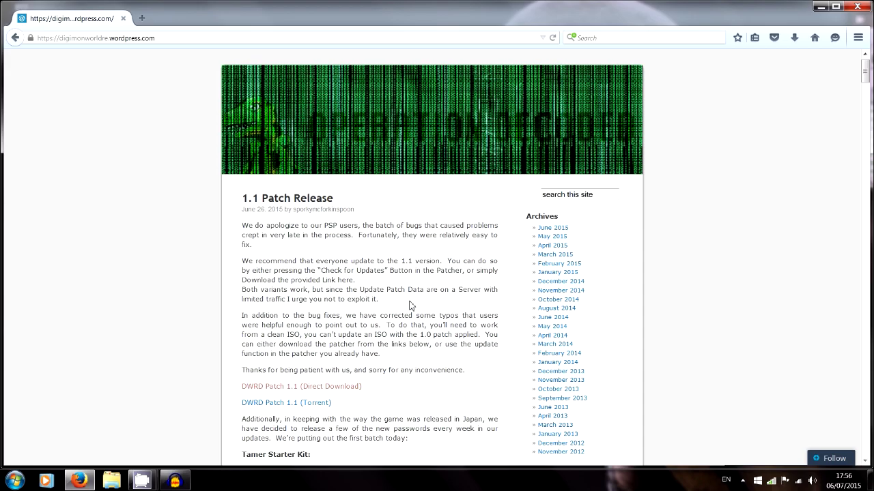
scroll(402, 300, down, 7)
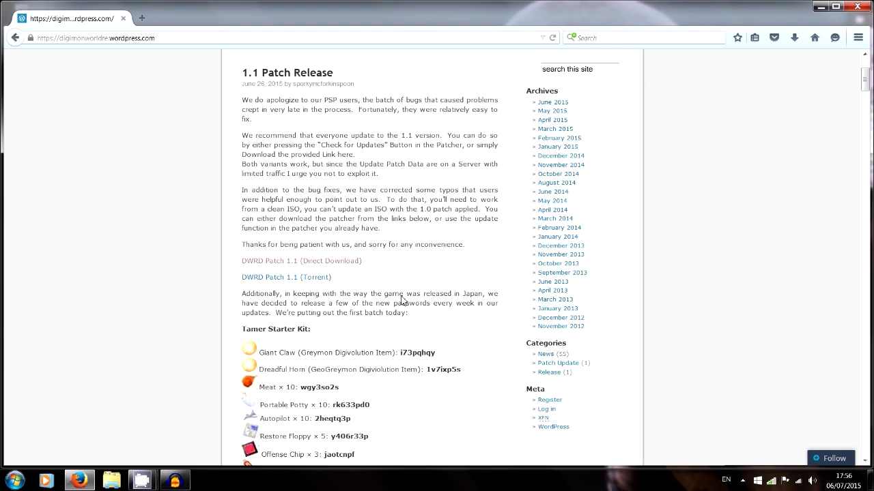
scroll(402, 297, down, 6)
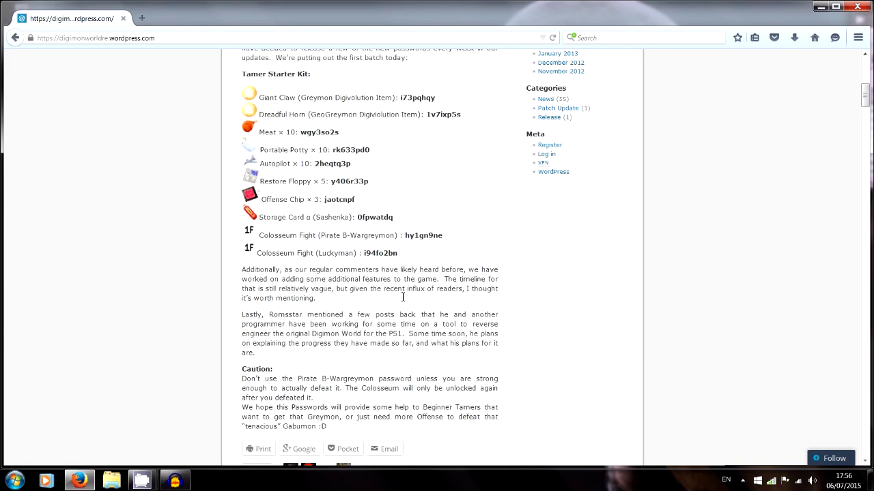
scroll(402, 298, up, 15)
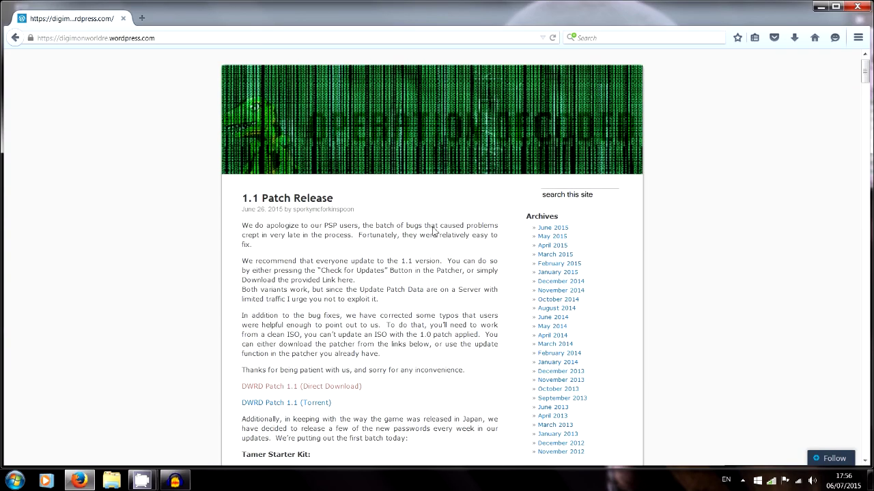
scroll(432, 301, down, 5)
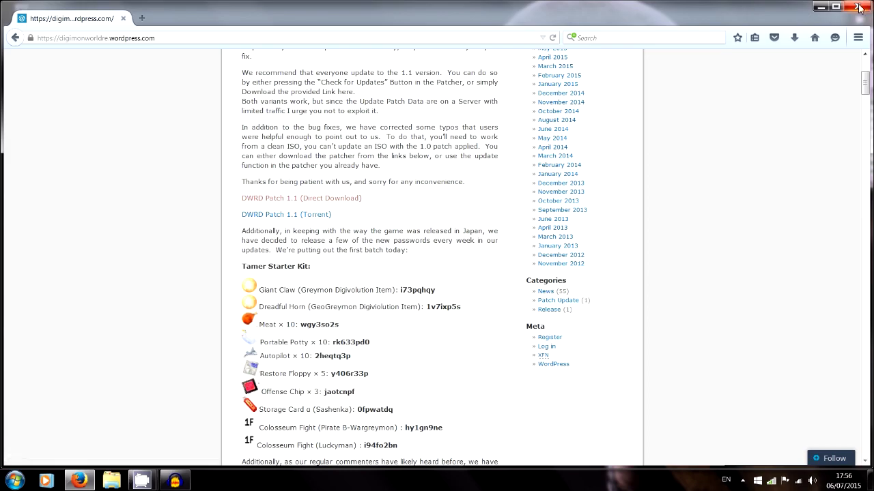
Minimize the browser and move the patch and game archives higher and further apart on the desktop.
click(821, 8)
drag(324, 212, 281, 166)
drag(413, 208, 413, 160)
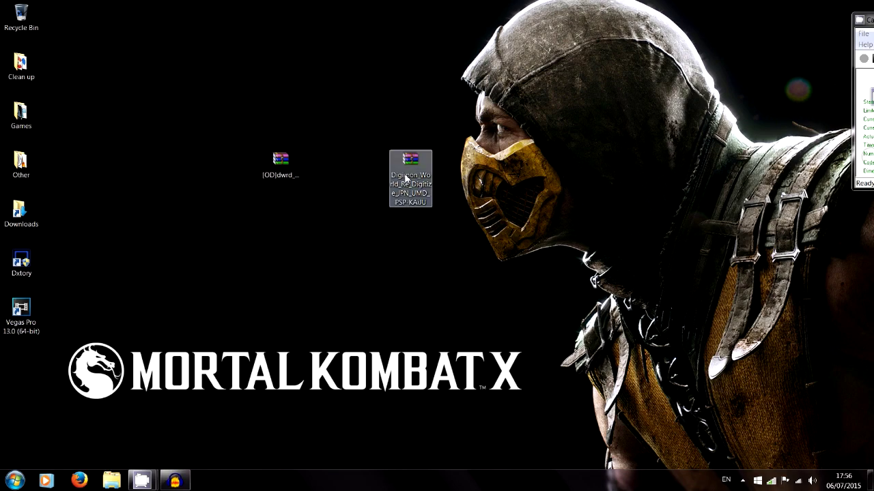
Extract the Digimon_World_Re_Digitize_JPN_UMD_PSP-KAiJU and [OD]dwrd_patch_1.1 archives, each into a folder of its own name.
right_click(407, 172)
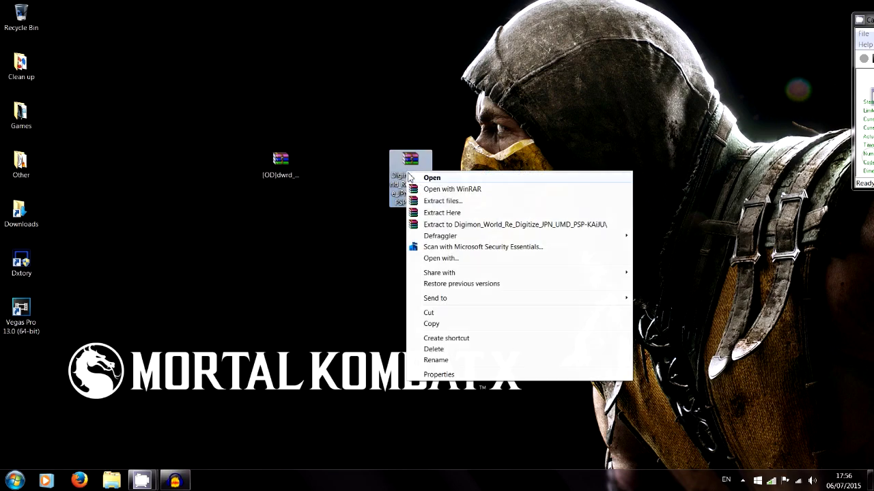
click(467, 225)
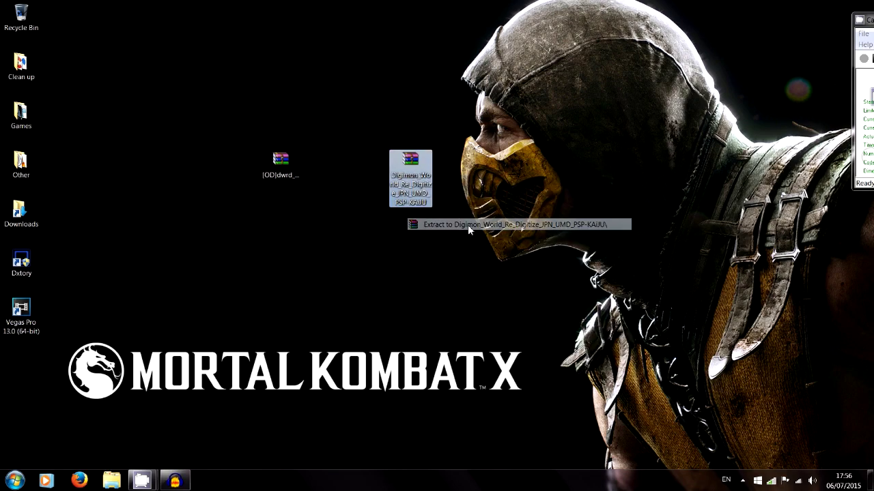
click(280, 161)
right_click(281, 166)
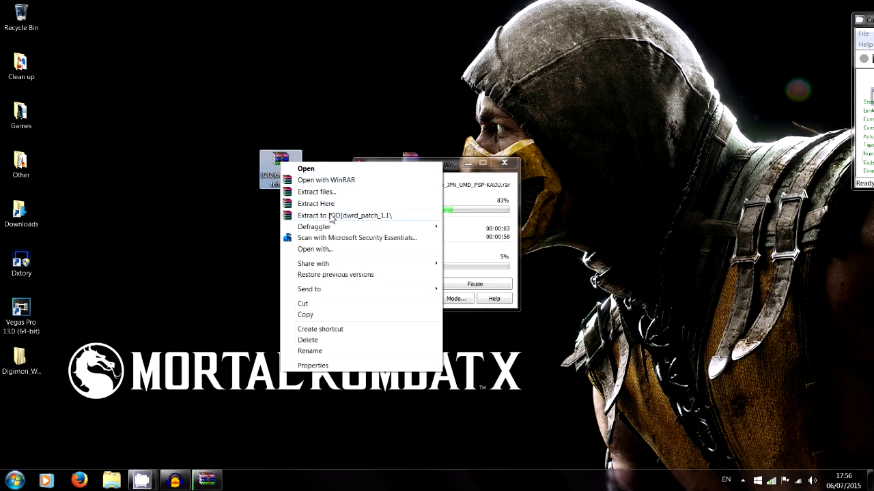
click(330, 216)
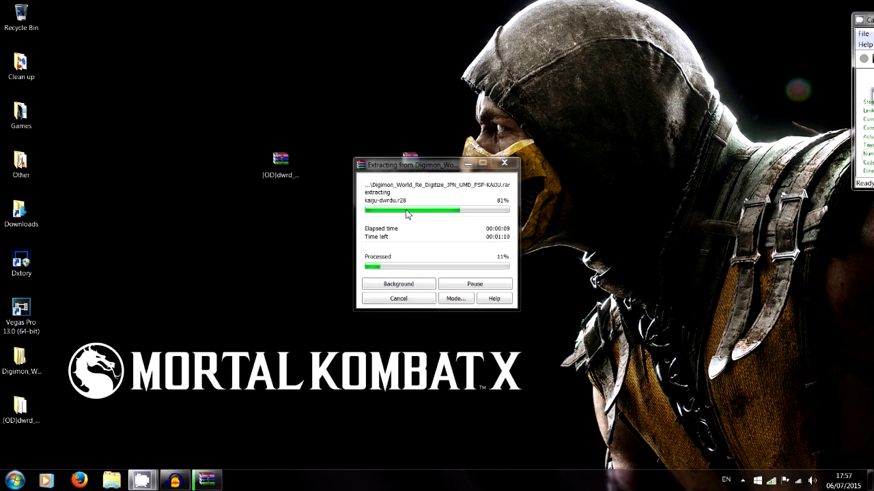
Place each extracted folder directly above its archive on the desktop, moving the extraction progress window out of the way.
drag(20, 410, 285, 118)
click(266, 273)
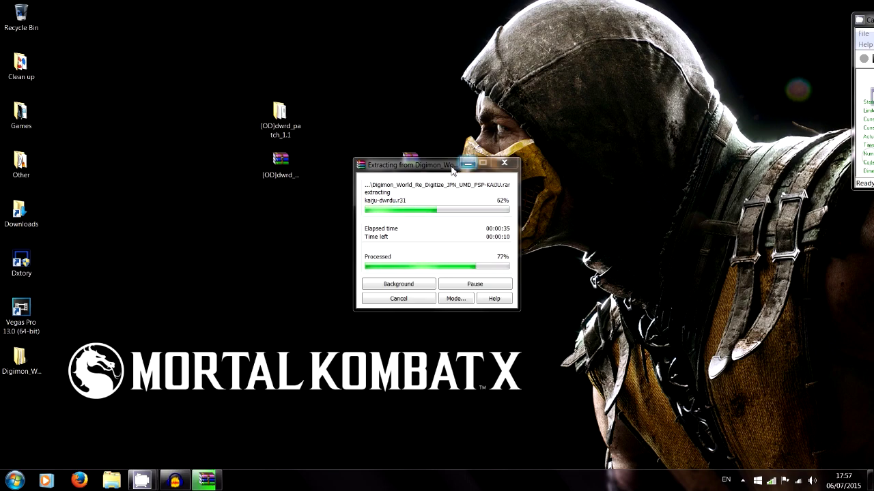
drag(450, 166, 520, 223)
drag(30, 363, 410, 109)
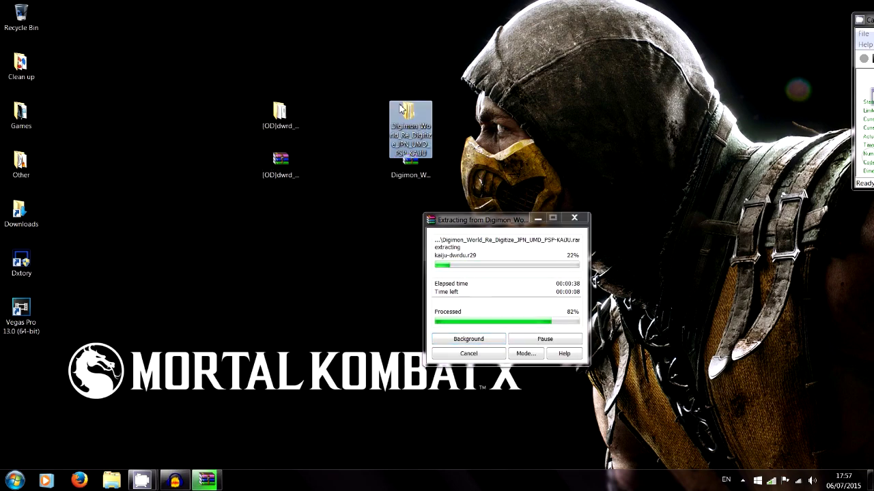
click(413, 177)
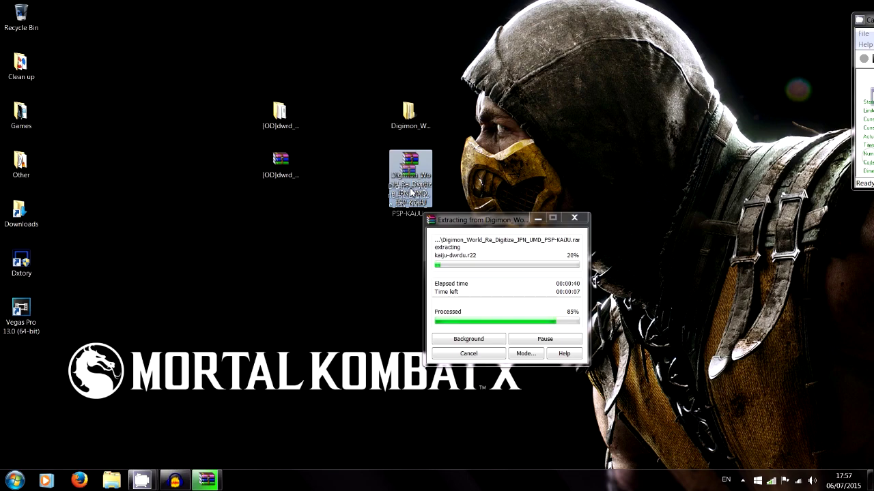
click(369, 231)
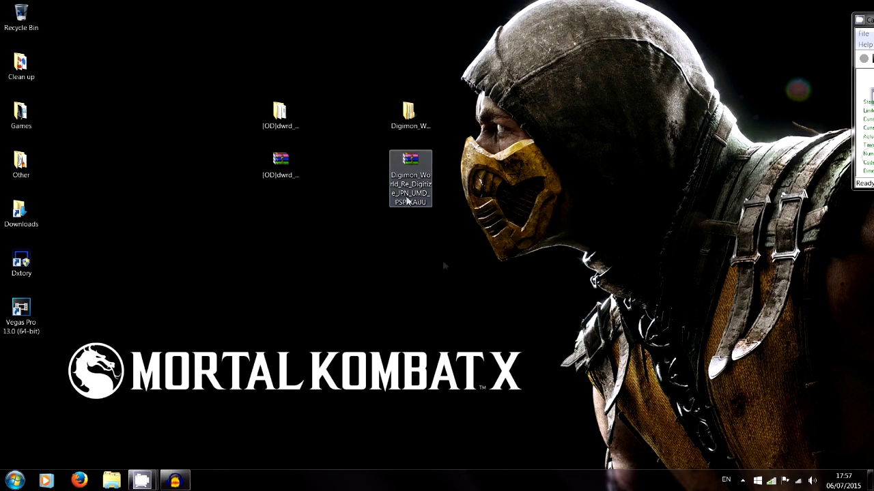
Open the extracted Digimon_World_Re_Digitize_JPN_UMD_PSP-KAiJU folder and its subfolder of the same name to look through the game files.
double_click(404, 110)
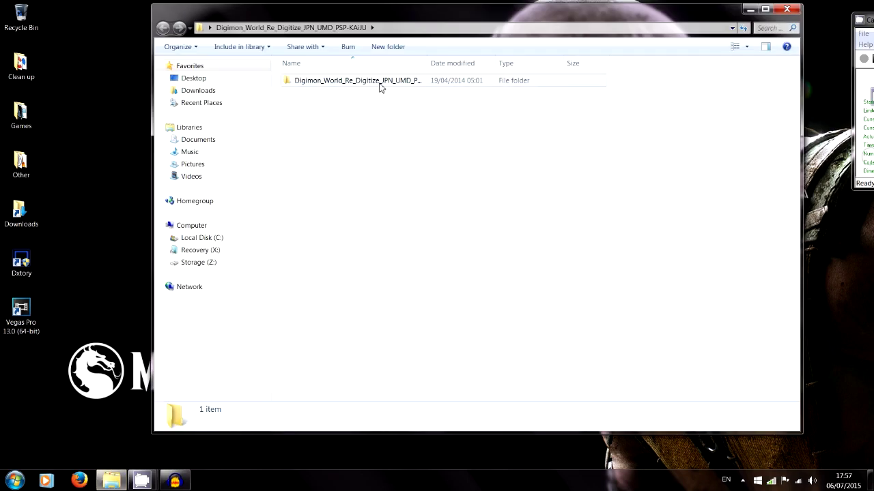
double_click(380, 85)
scroll(414, 186, down, 3)
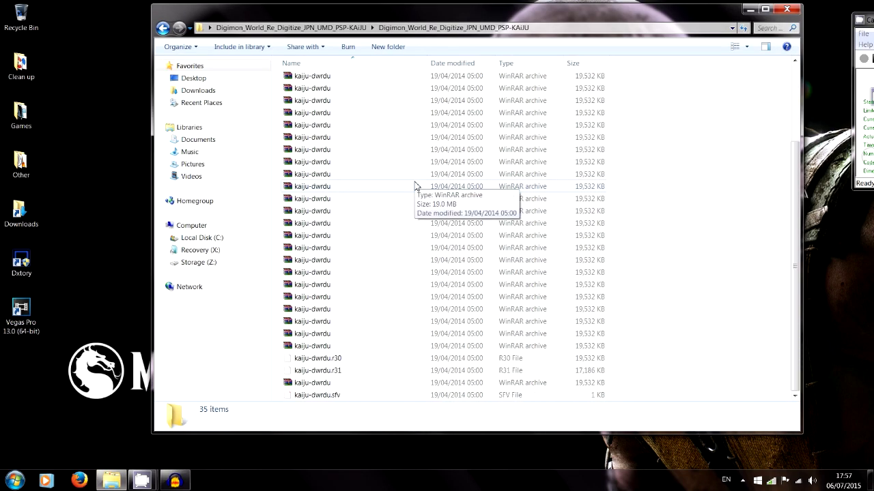
scroll(413, 187, up, 3)
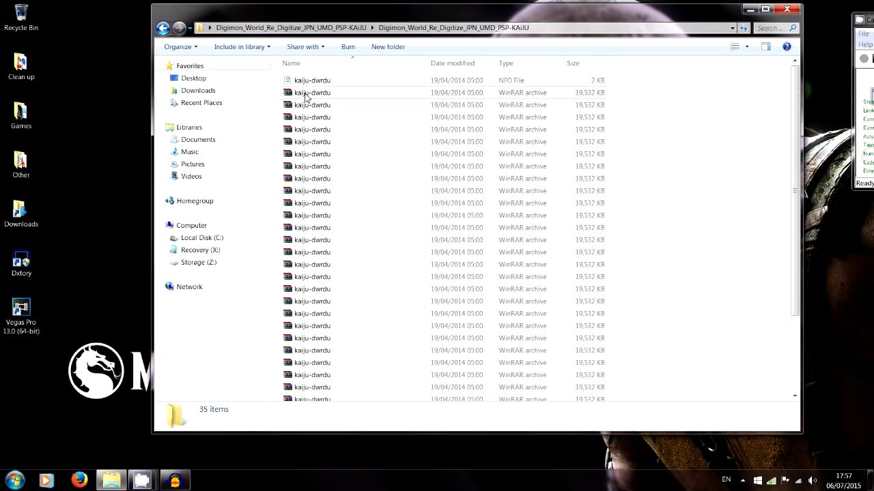
Extract all the kaiju-dwrdu WinRAR archives, leaving out the .r30 and .r31 files, directly into the current folder.
click(305, 97)
scroll(311, 136, down, 3)
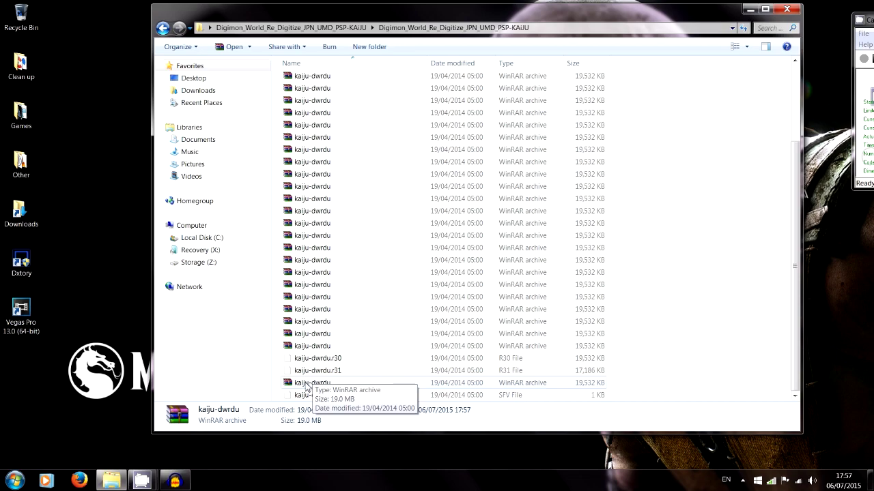
shift+click(306, 384)
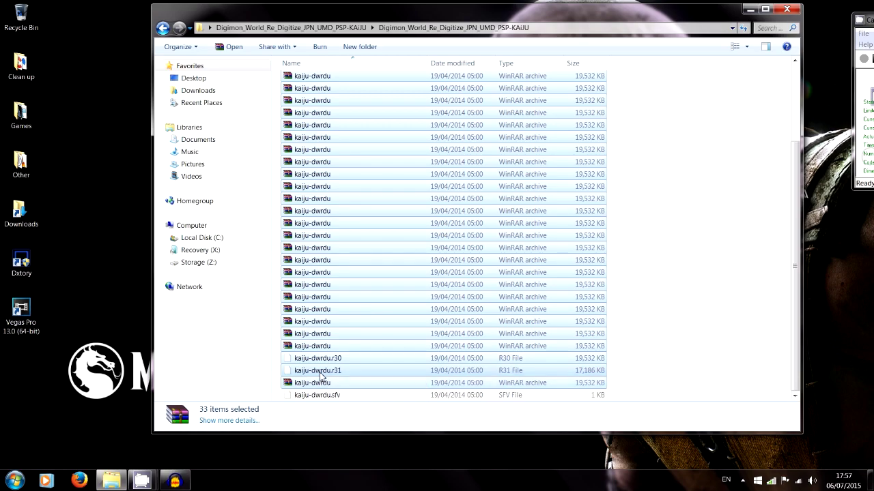
ctrl+click(320, 372)
ctrl+click(315, 360)
scroll(372, 242, up, 3)
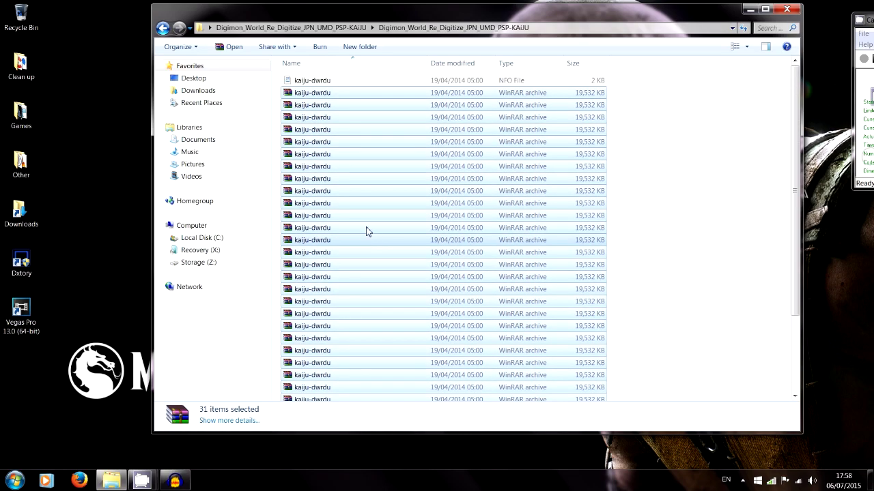
right_click(311, 97)
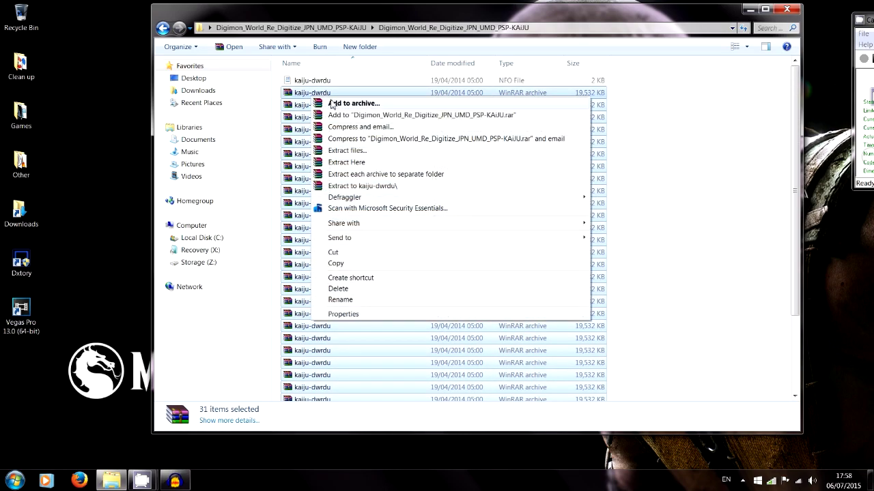
click(361, 164)
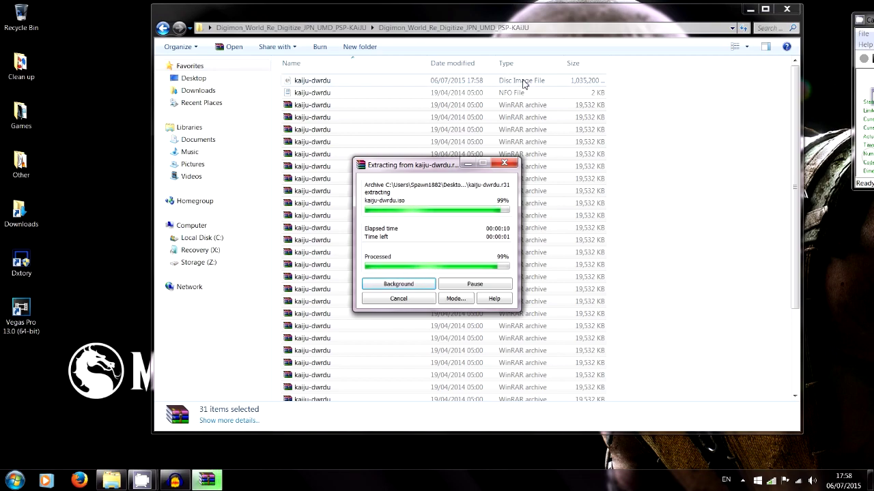
click(655, 148)
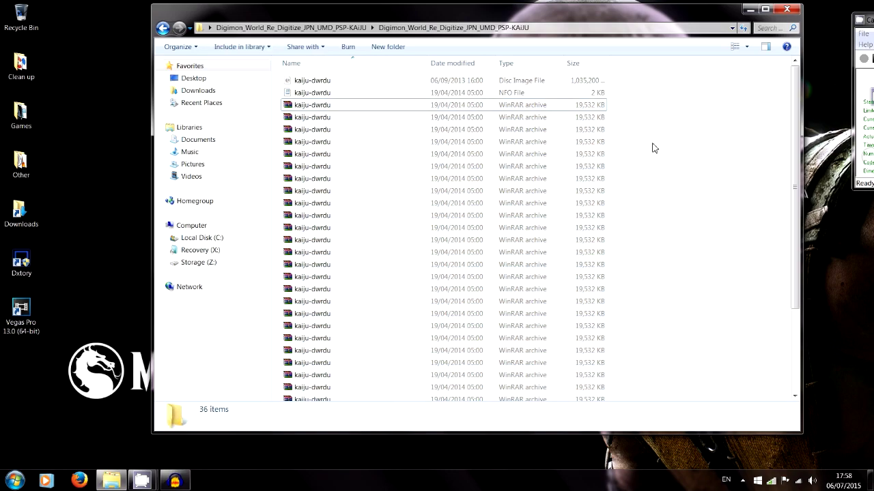
Check the details of the extracted kaiju-dwrdu disc image and close the game folder.
click(307, 82)
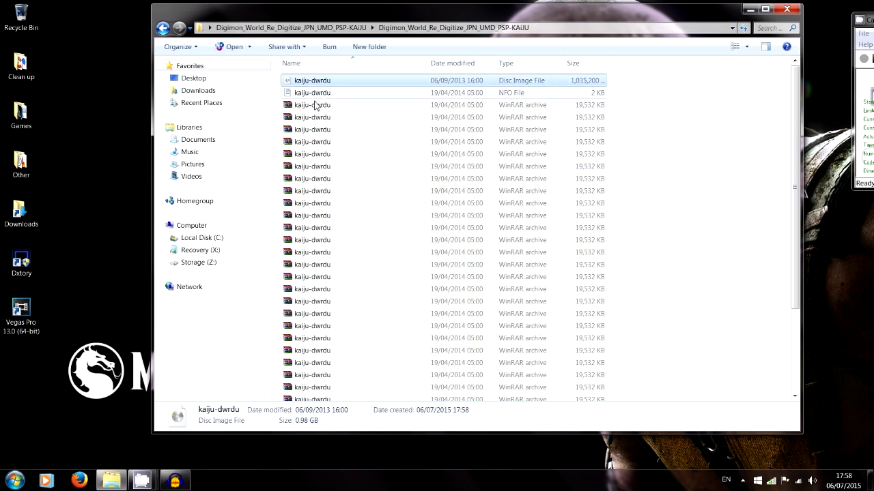
click(725, 124)
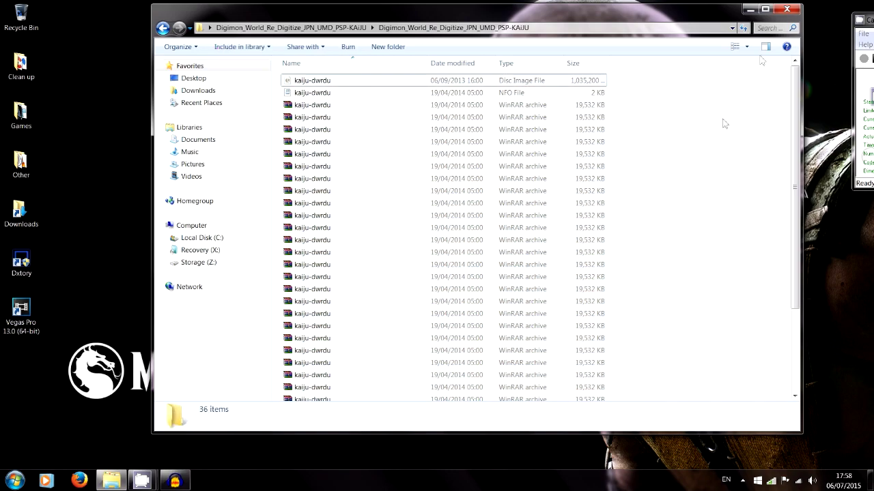
click(787, 9)
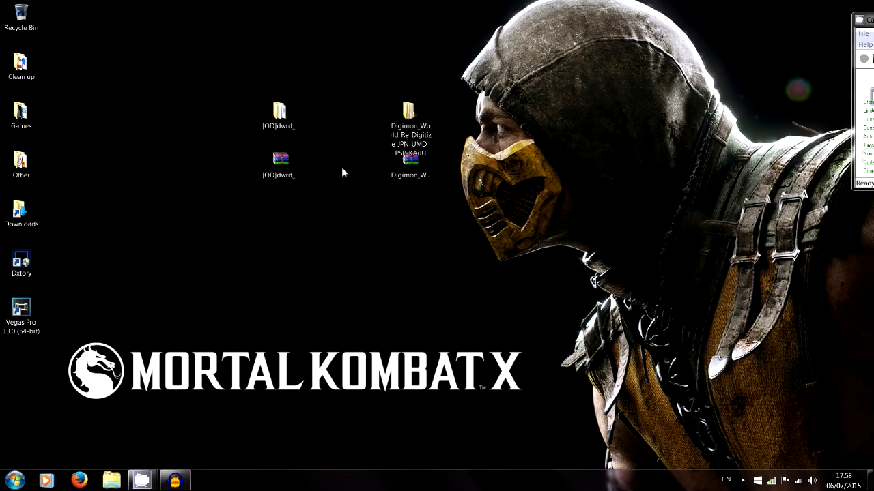
Open the extracted [OD]dwrd_patch_1.1 folder and run DWRD Patcher, allowing the unverified application to start.
double_click(276, 115)
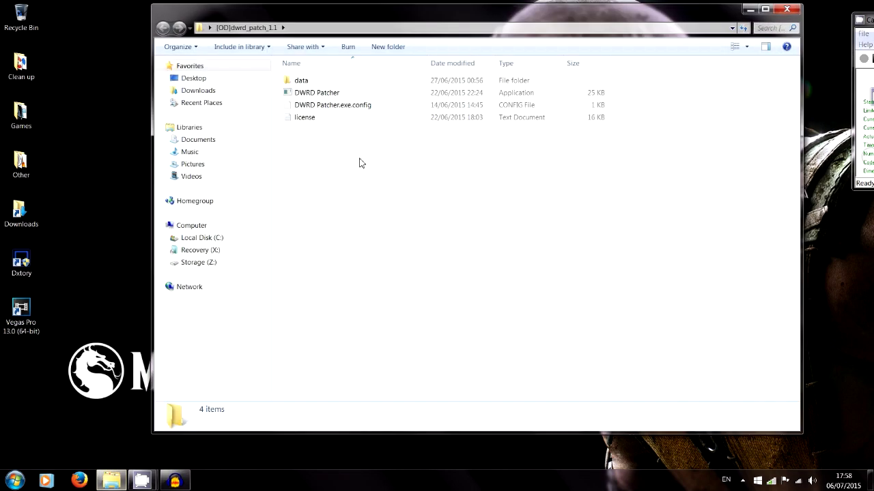
double_click(314, 95)
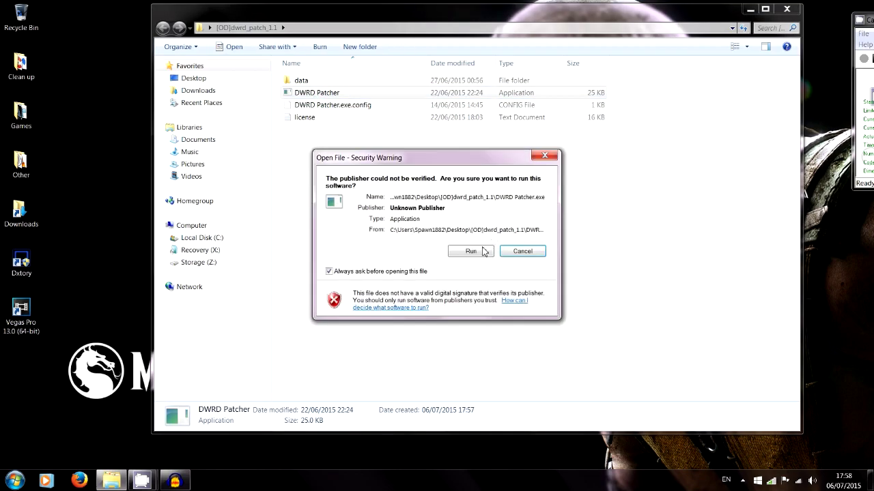
click(483, 252)
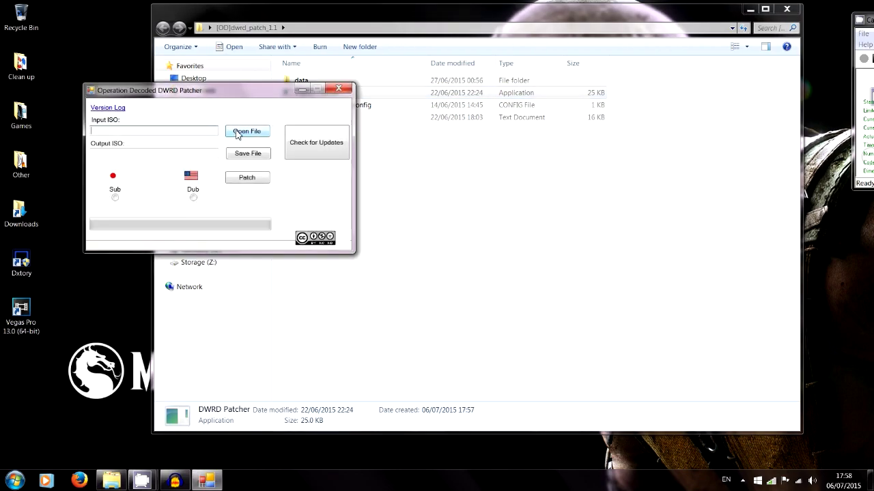
Set the patcher's input ISO to the kaiju-dwrdu disc image in the nested game folder on the desktop.
click(237, 133)
click(145, 175)
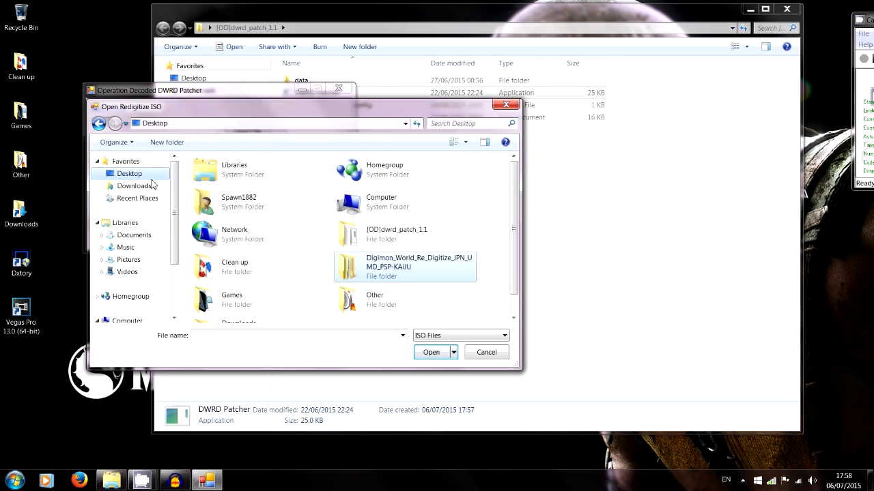
double_click(442, 273)
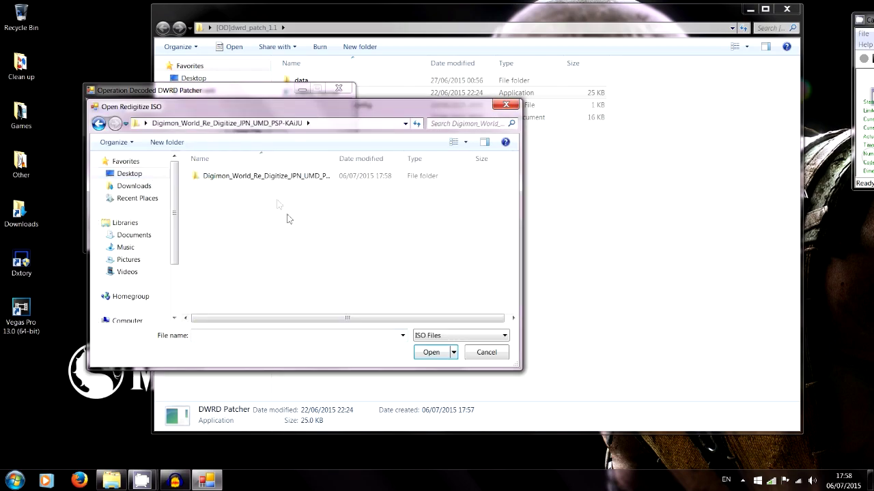
double_click(265, 185)
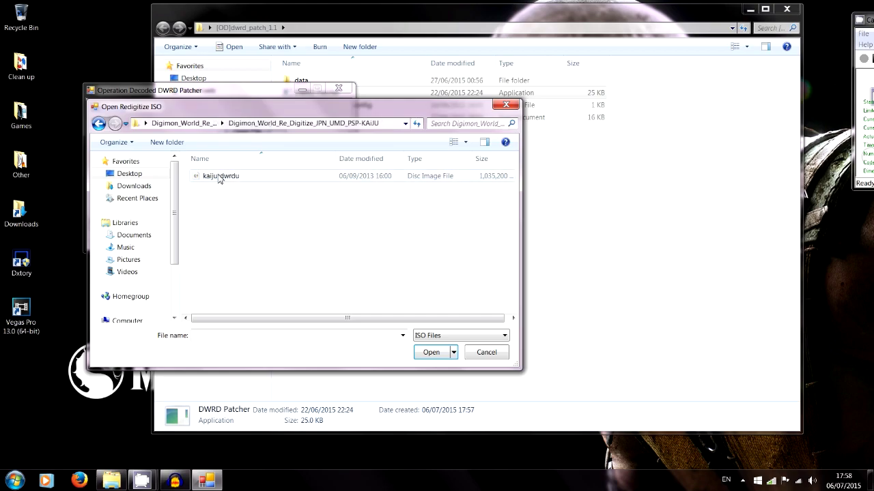
click(227, 189)
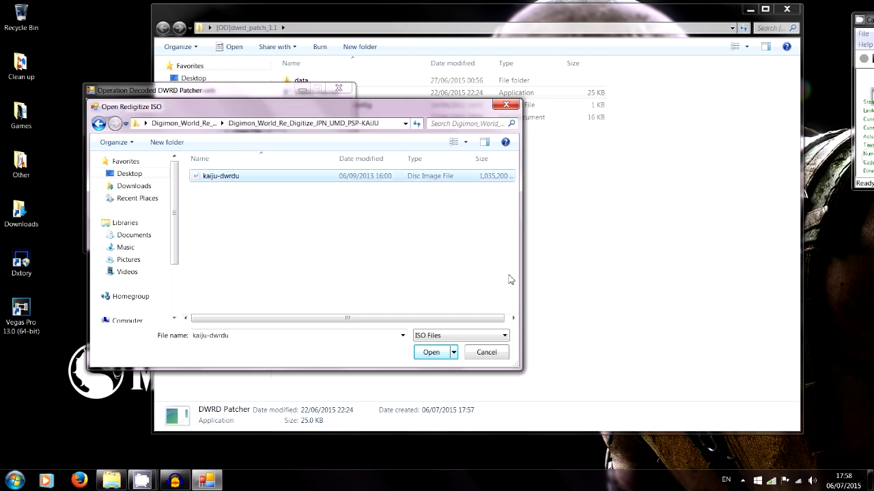
click(430, 353)
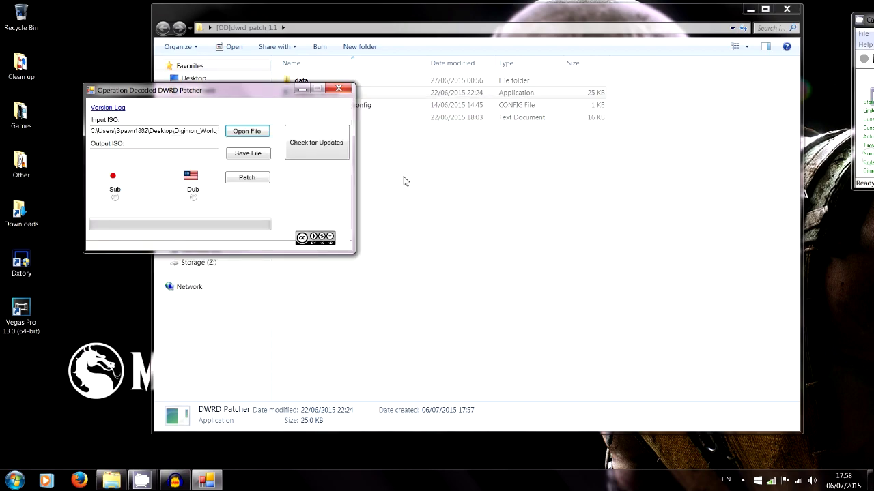
Patch the game with the Sub option to an output ISO named DWRD ENG, and close the patcher and its folder.
click(244, 156)
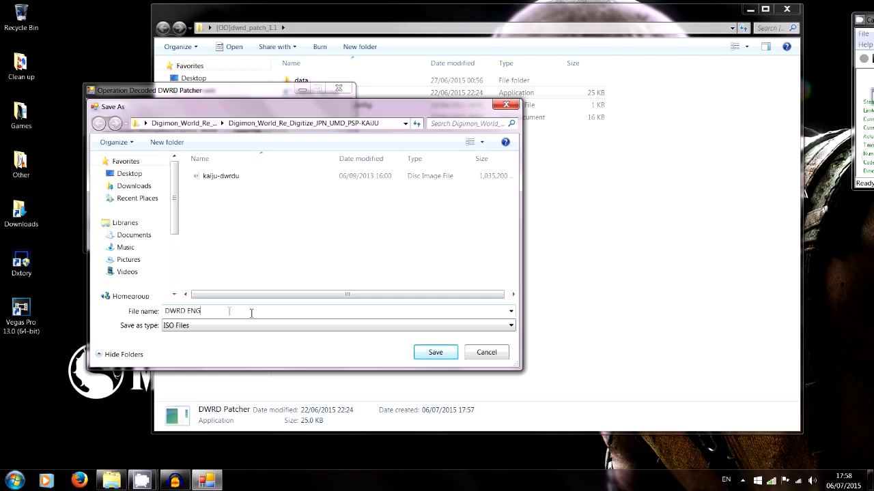
click(435, 352)
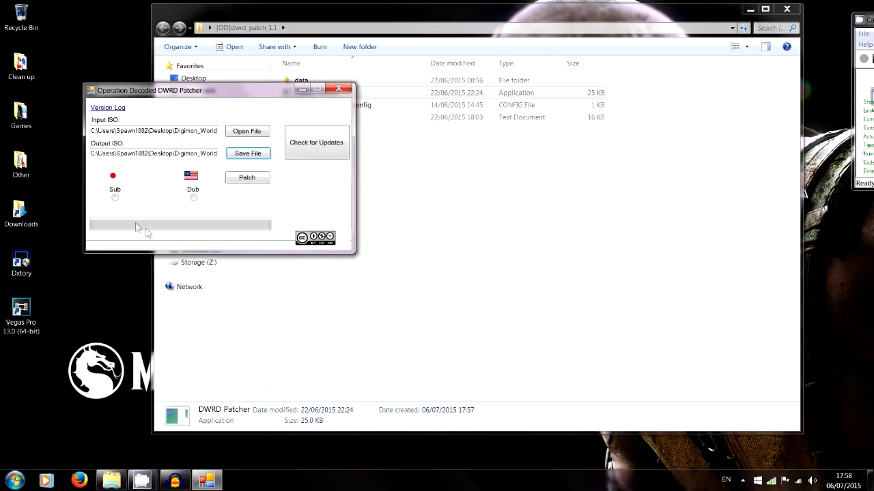
click(254, 184)
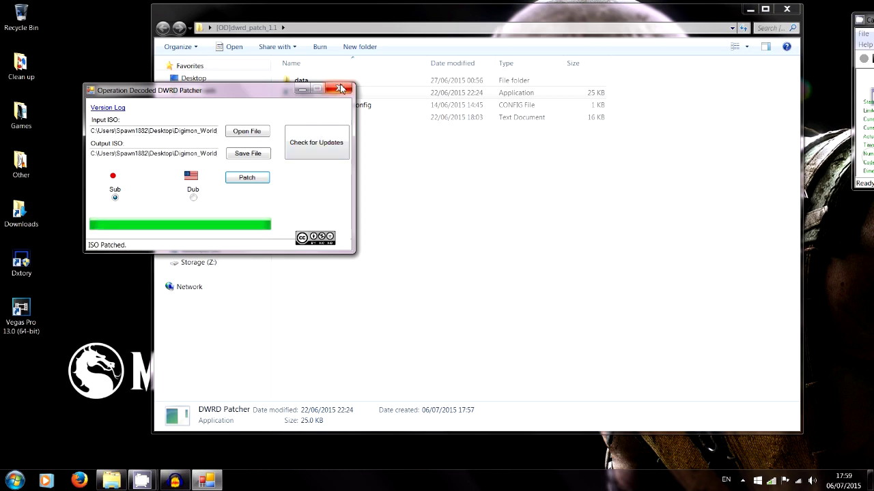
click(341, 89)
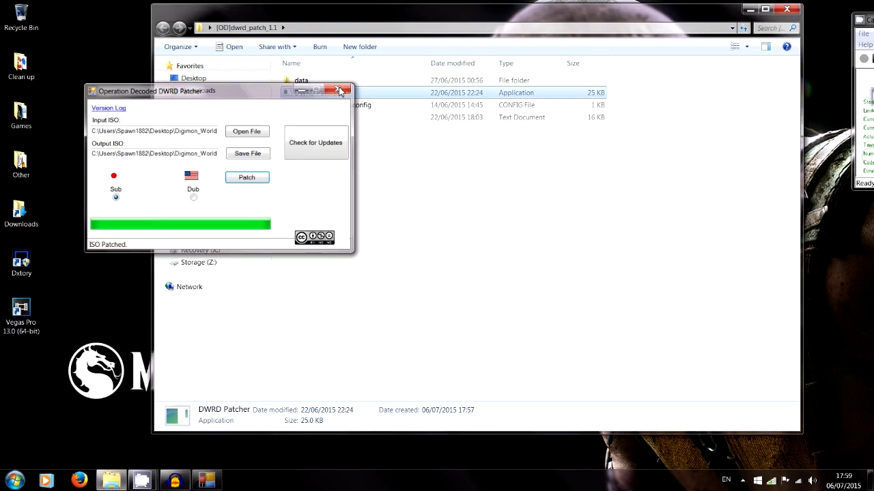
click(788, 11)
Examine the patched DWRD ENG disc image alongside the original kaiju-dwrdu image in the nested game folder, and close the folder.
click(406, 117)
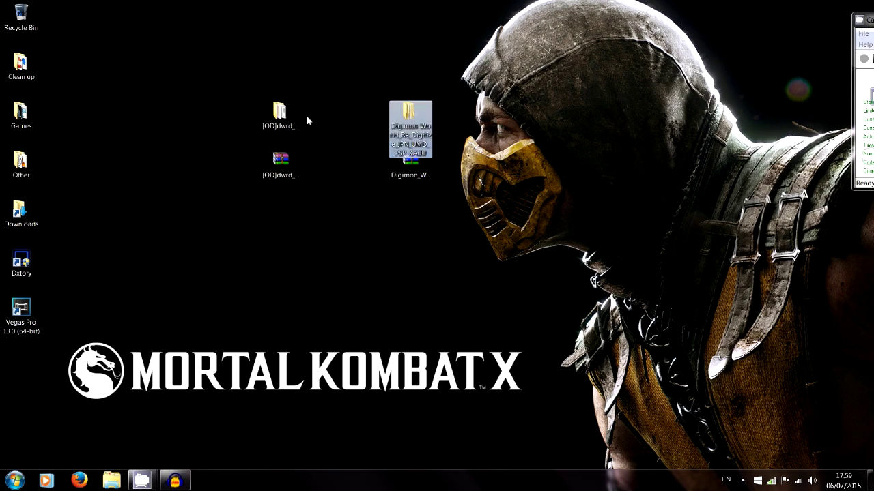
double_click(406, 109)
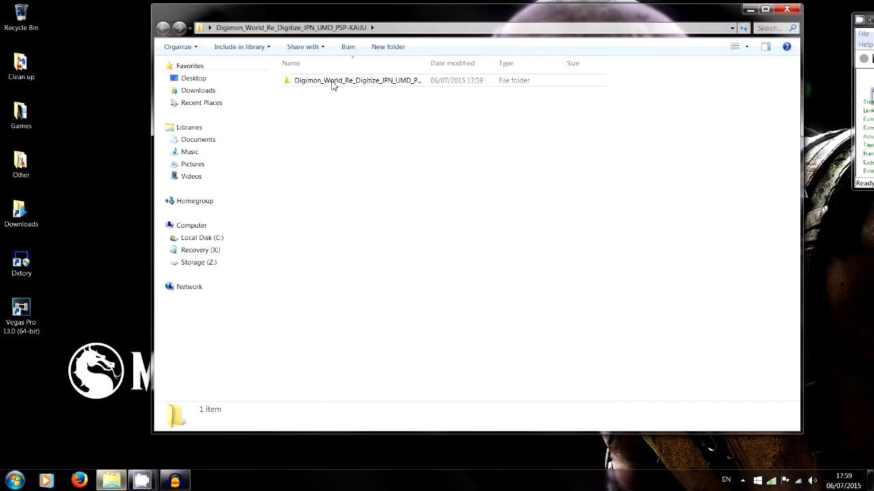
double_click(333, 80)
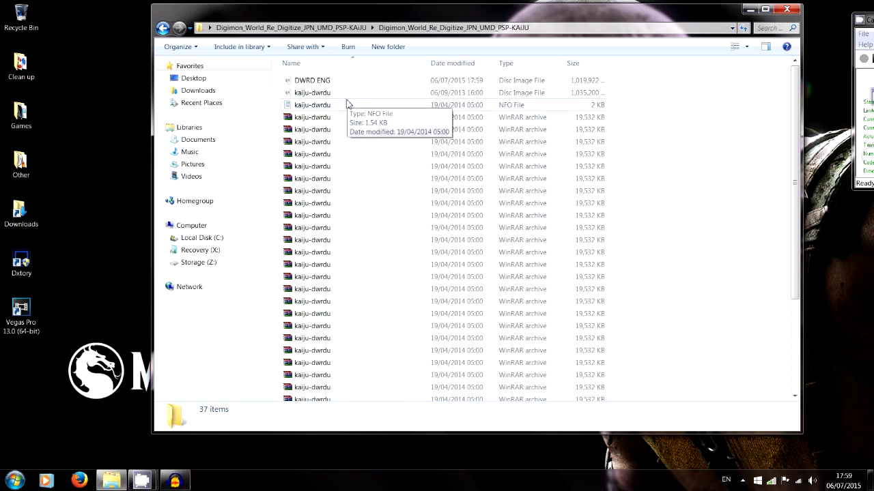
click(334, 85)
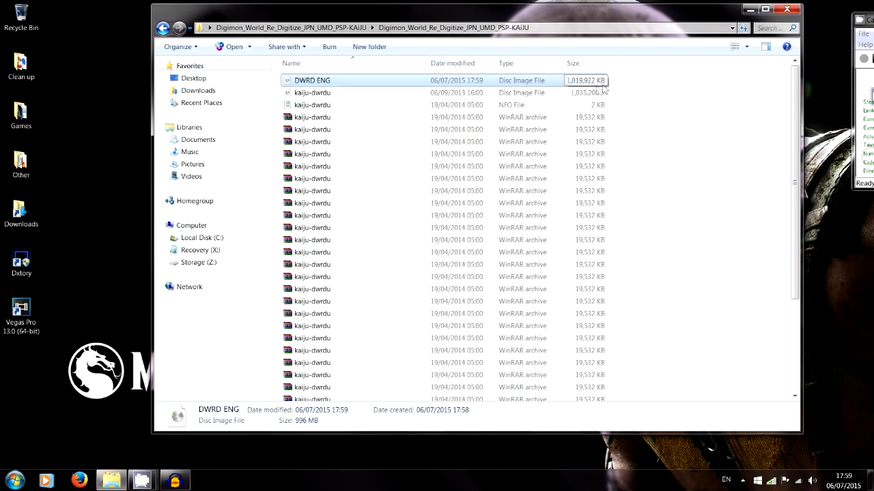
click(667, 97)
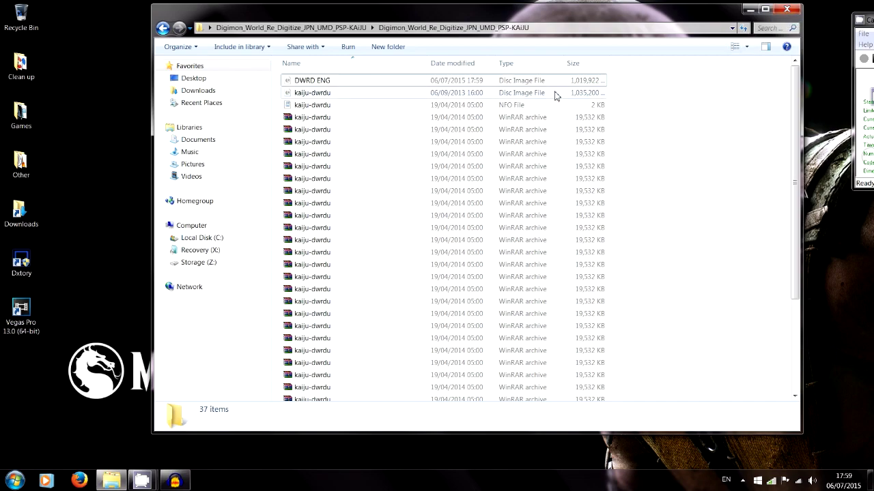
click(400, 93)
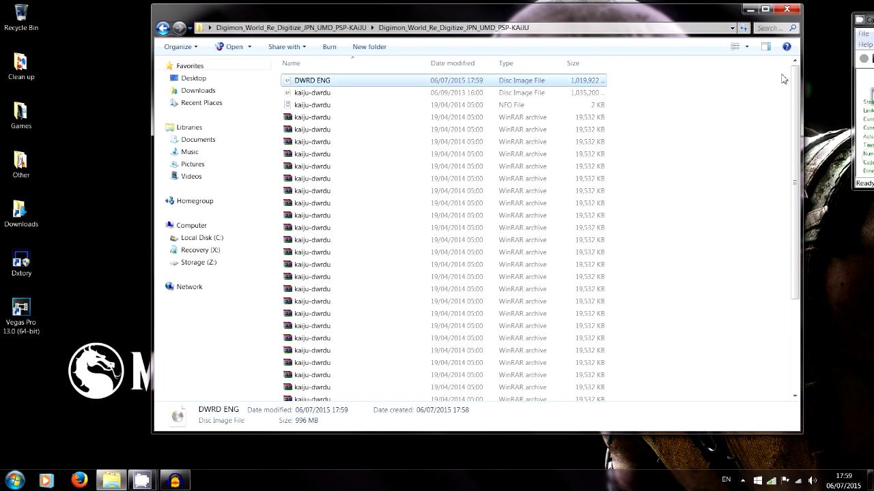
click(745, 76)
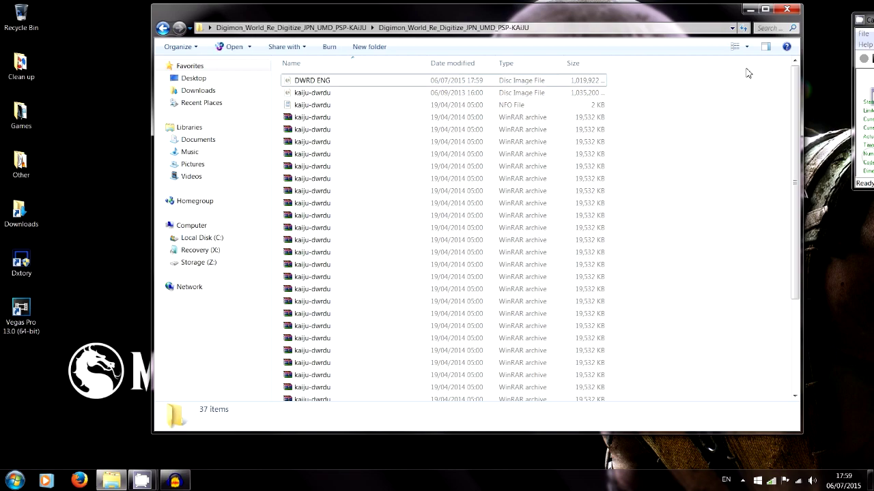
click(784, 10)
click(360, 237)
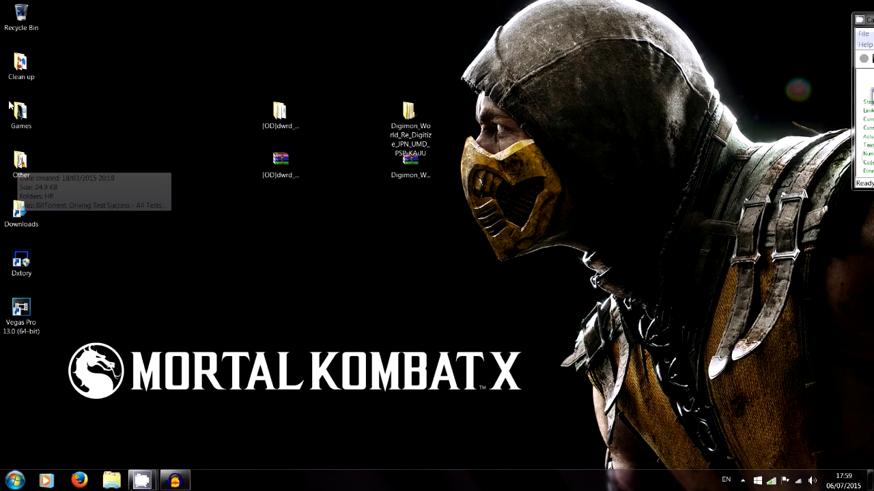
Open the Games folder on the desktop and launch the PPSSPPWindows64 shortcut.
click(21, 120)
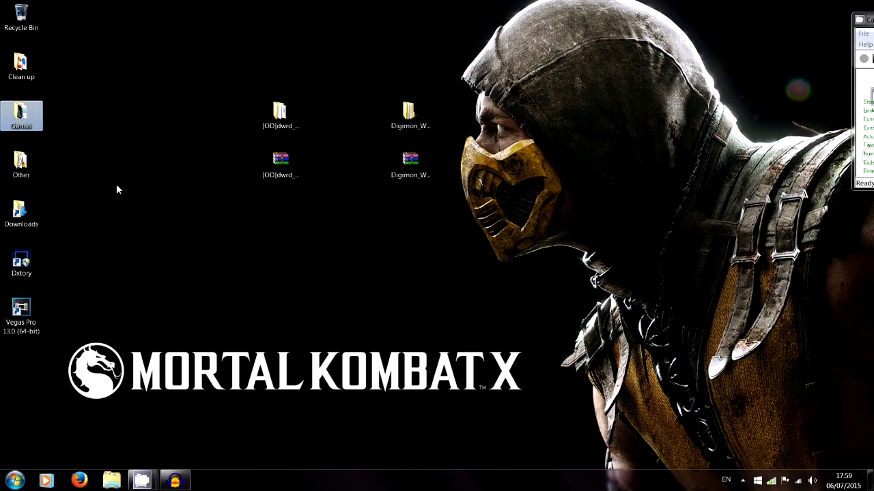
double_click(21, 116)
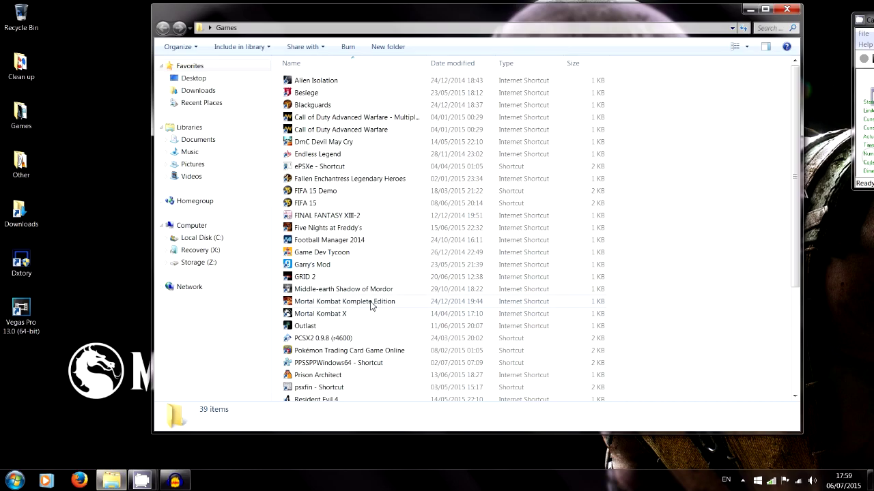
scroll(371, 305, down, 2)
click(339, 298)
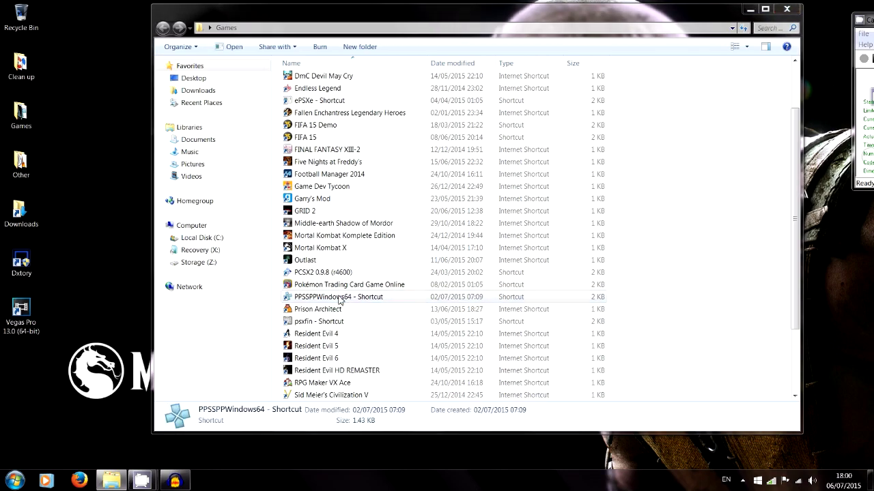
Start the PPSSPP emulator and load the patched DWRD ENG disc image from the nested game folder.
double_click(339, 300)
click(455, 252)
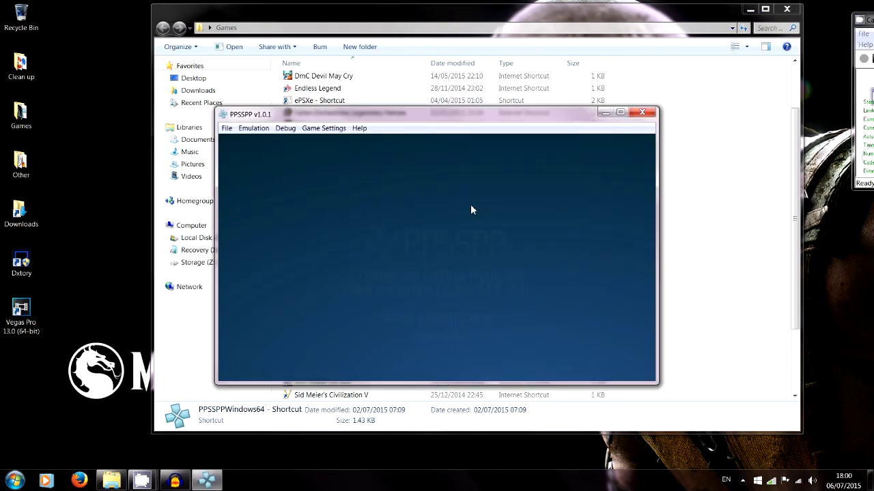
click(226, 129)
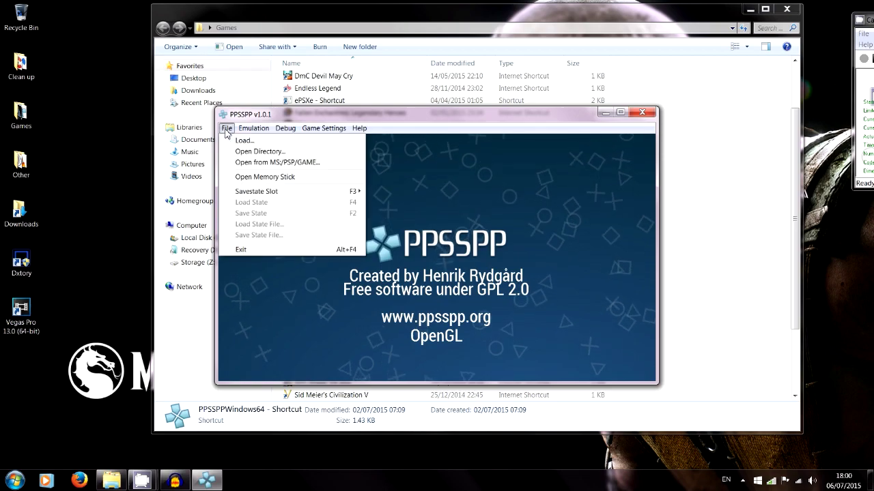
click(262, 142)
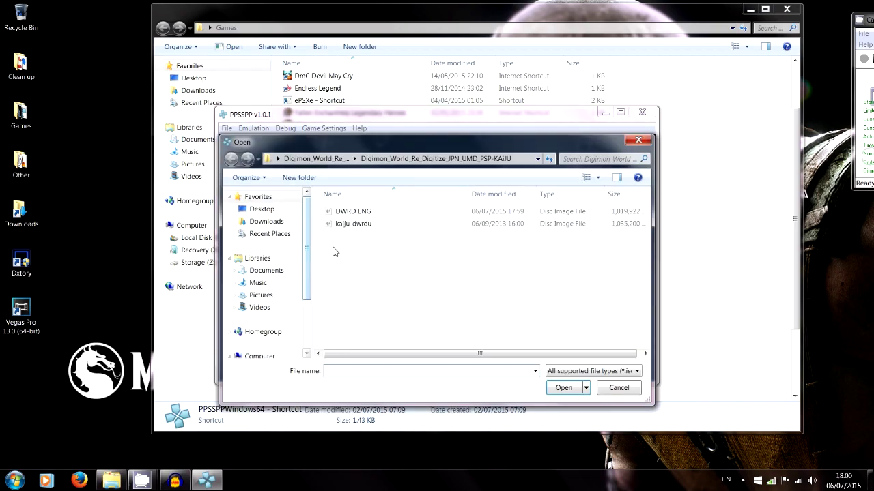
click(366, 213)
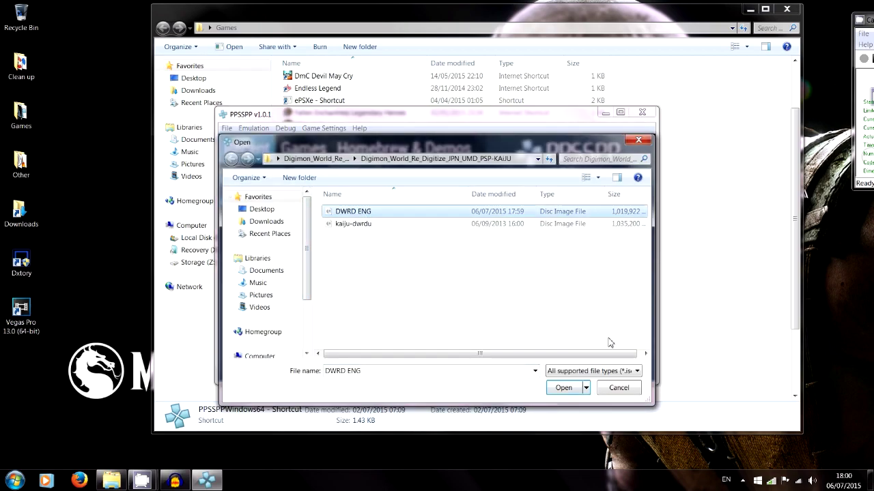
click(577, 388)
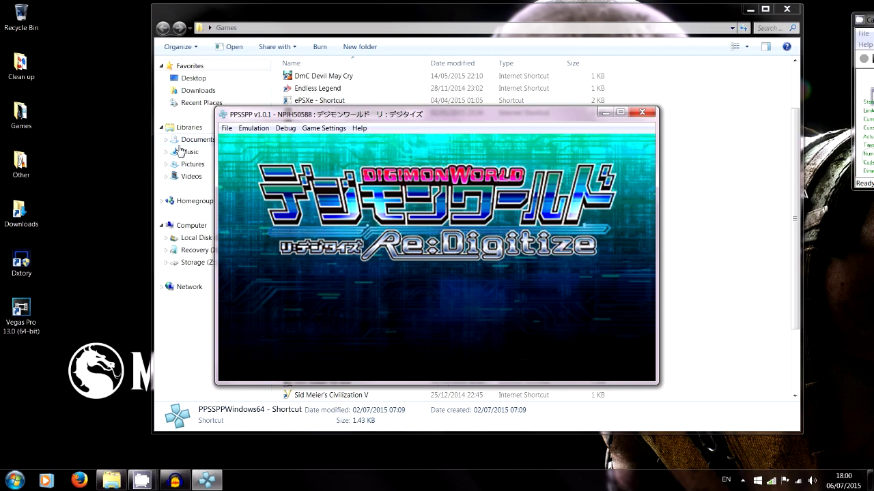
Load the saved game from the Digimon World Re:Digitize title screen and bring up the in-game field menu.
key(space)
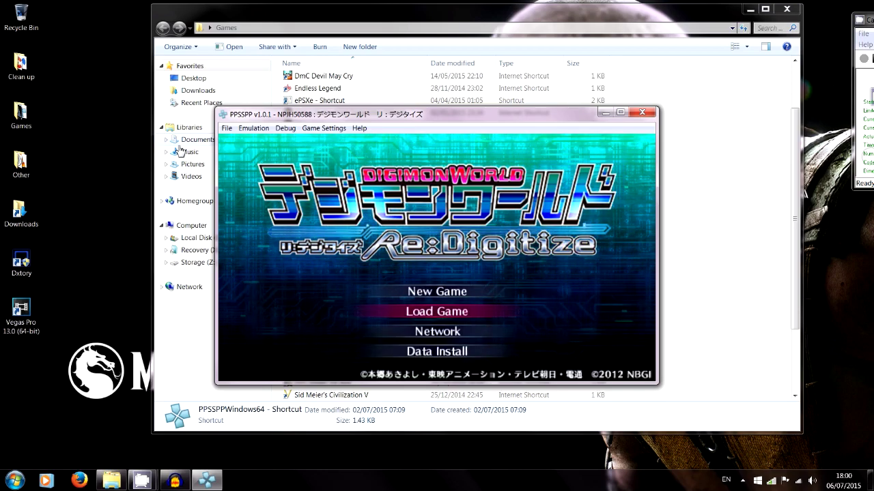
key(z)
key(x)
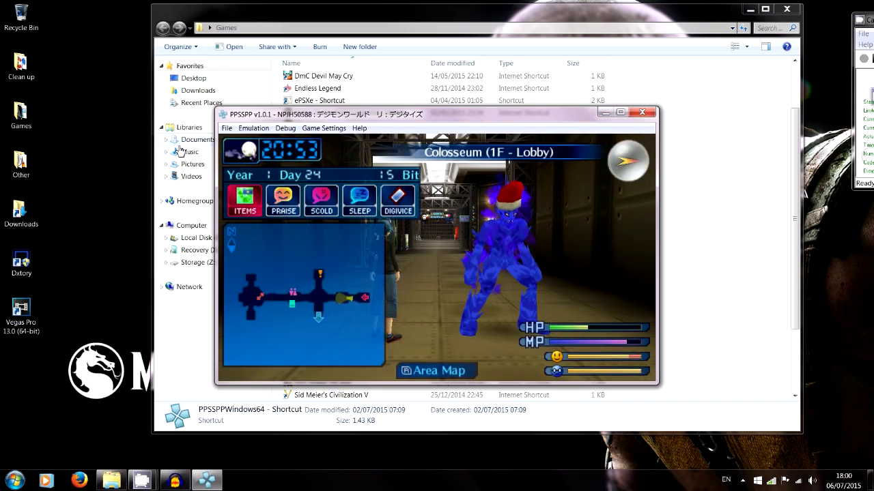
Examine the translated item names and descriptions in the in-game item list, and return to the field menu.
key(x)
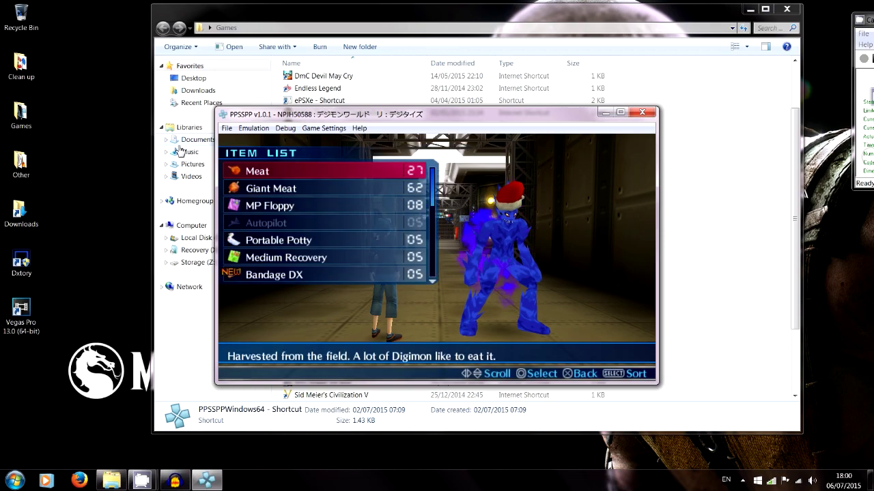
key(Down)
key(z)
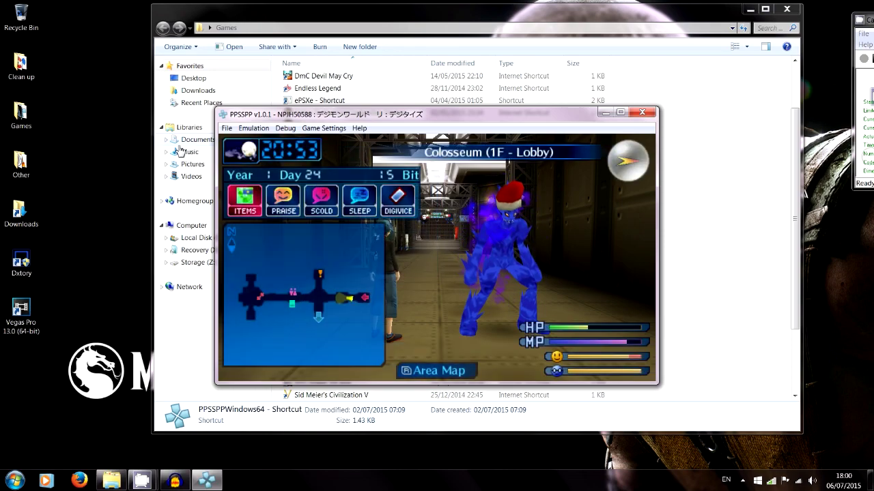
key(x)
key(Down)
key(Down)
key(Down)
key(Down)
key(Down)
key(Down)
key(Down)
key(Down)
key(Down)
key(Down)
key(z)
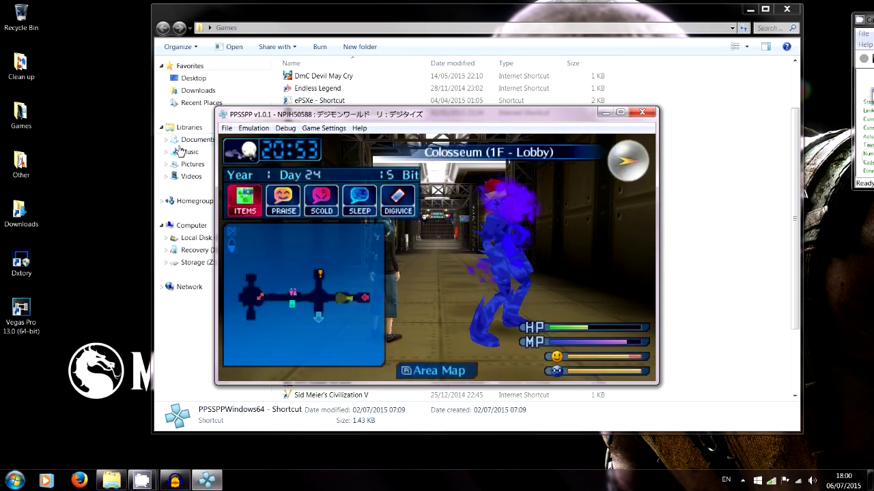
Open the Digivice from the field menu and look through the translated options of its Log category.
key(Right)
key(Right)
key(Right)
key(Right)
key(x)
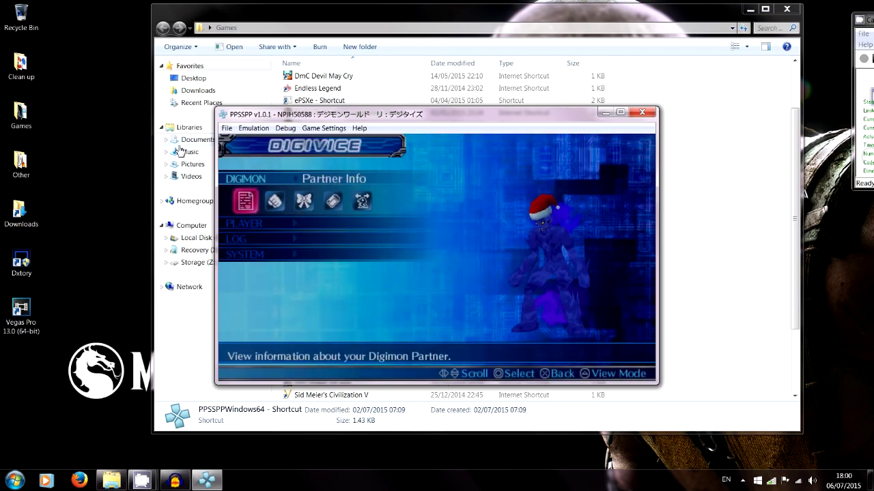
key(Down)
key(Down)
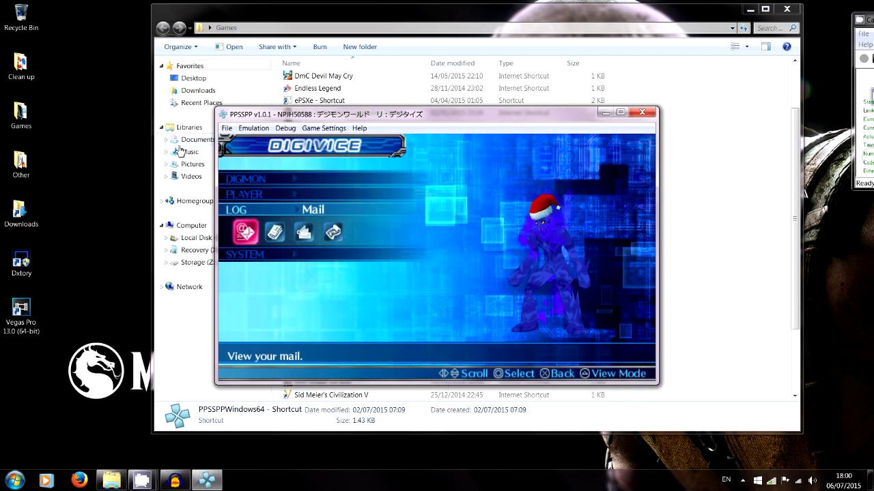
key(Right)
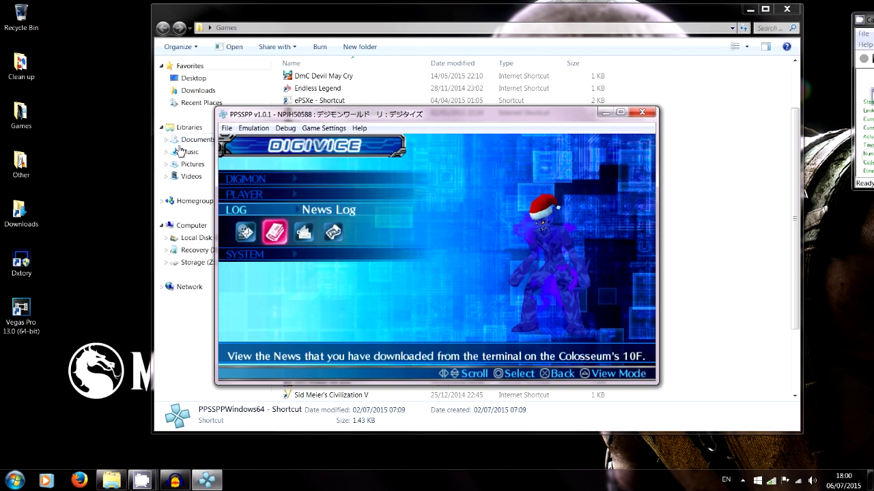
key(Right)
key(Left)
key(Left)
Read Poyomon's "What a Dangerous Place!" message in the Digivice mail, and leave the mail.
key(x)
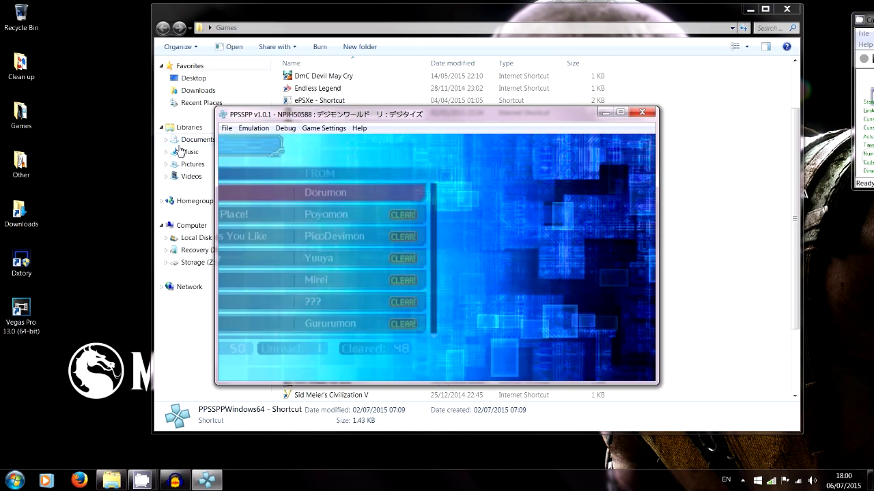
key(Down)
key(x)
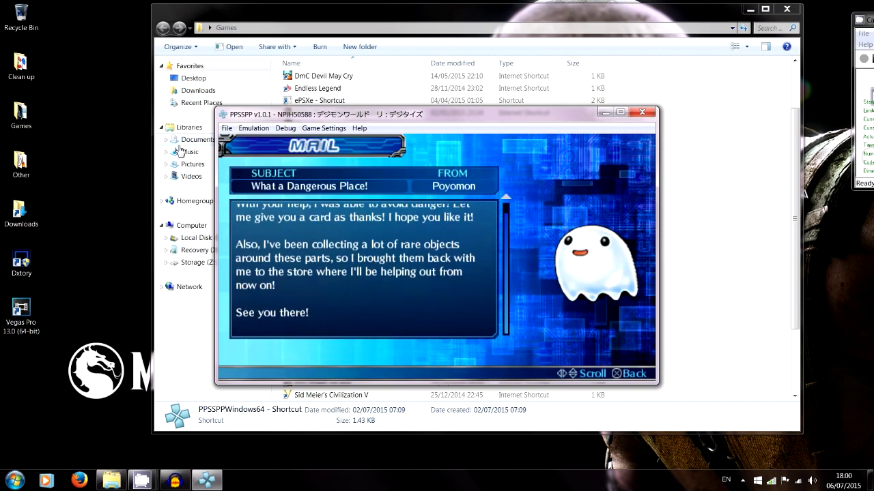
key(Up)
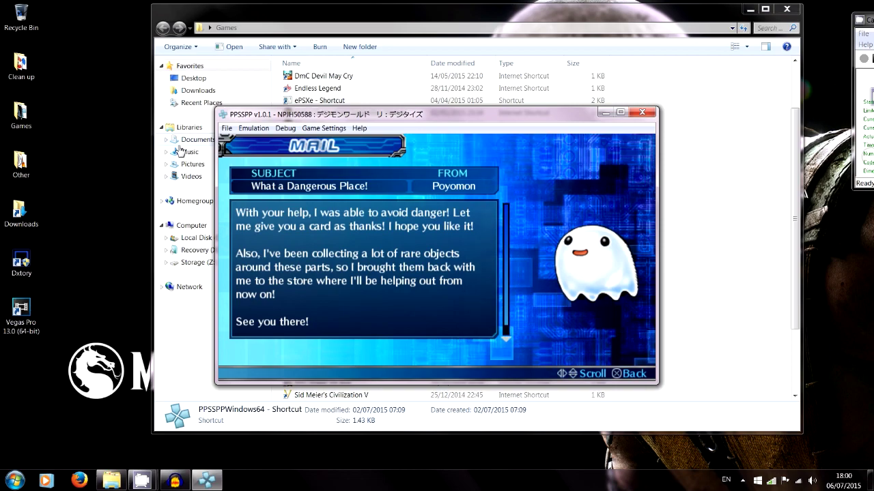
key(z)
key(z)
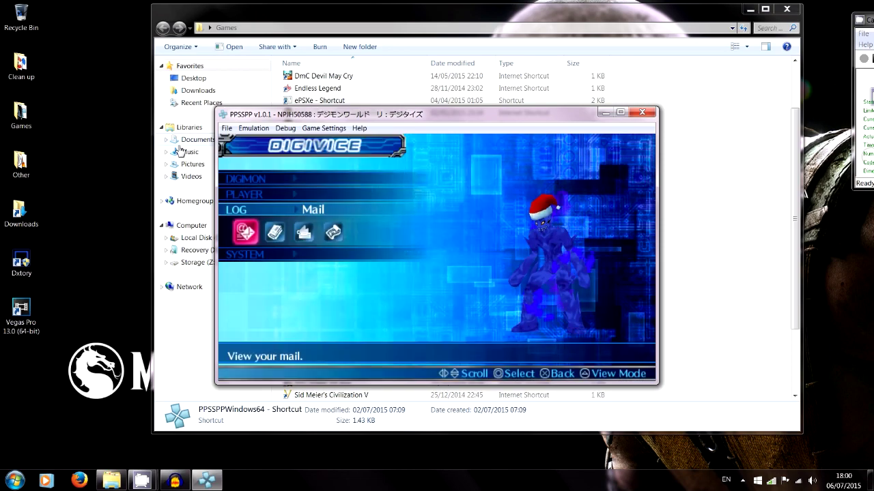
key(z)
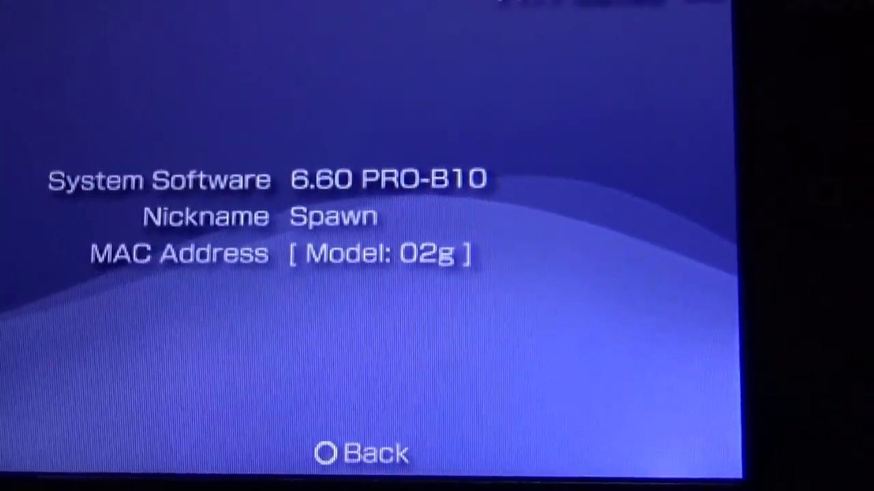
key(Escape)
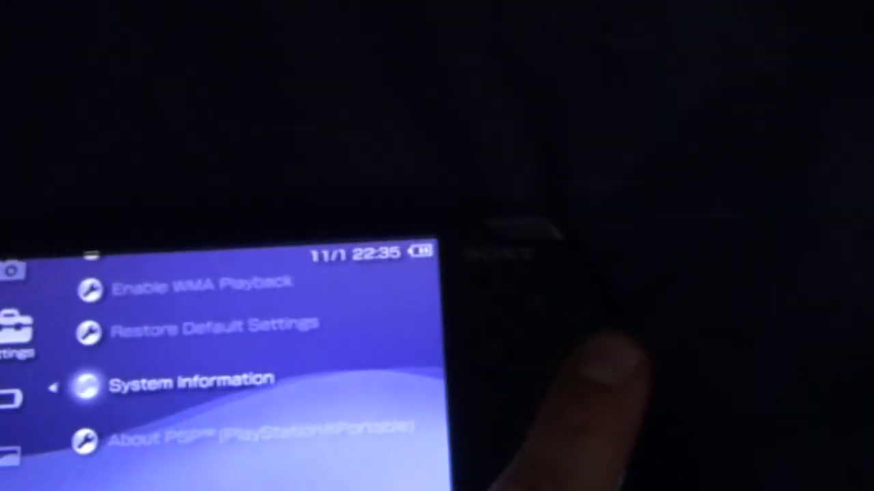
key(Escape)
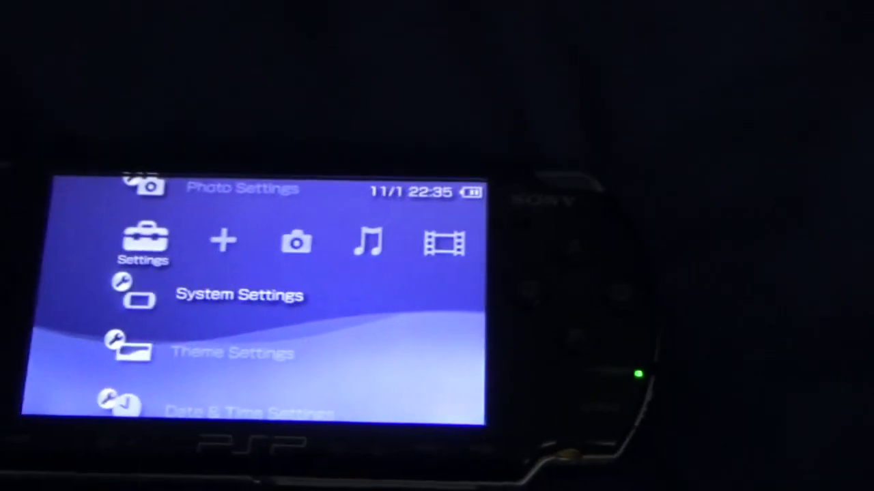
key(Right)
key(Right)
key(Right)
key(Right)
key(Right)
key(Right)
key(Left)
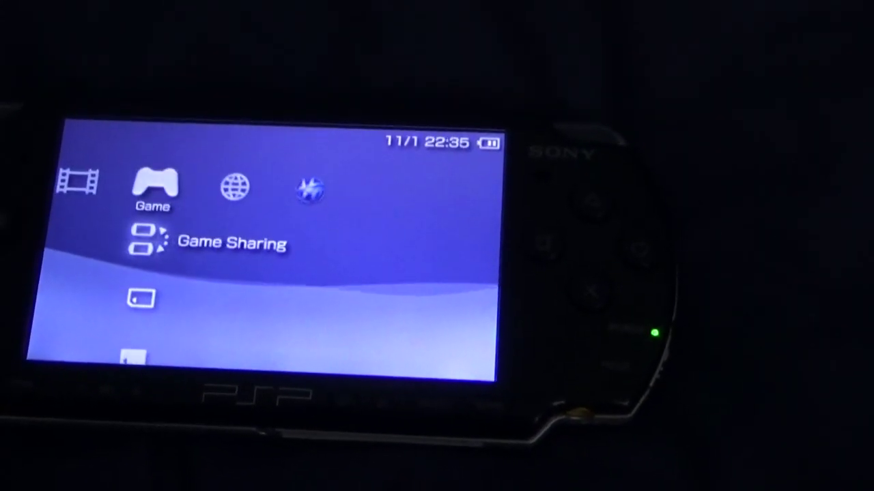
key(Up)
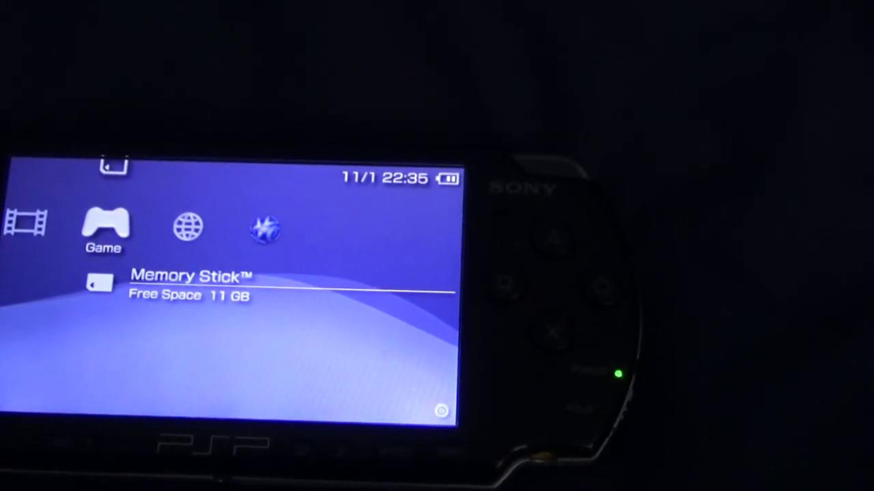
key(Return)
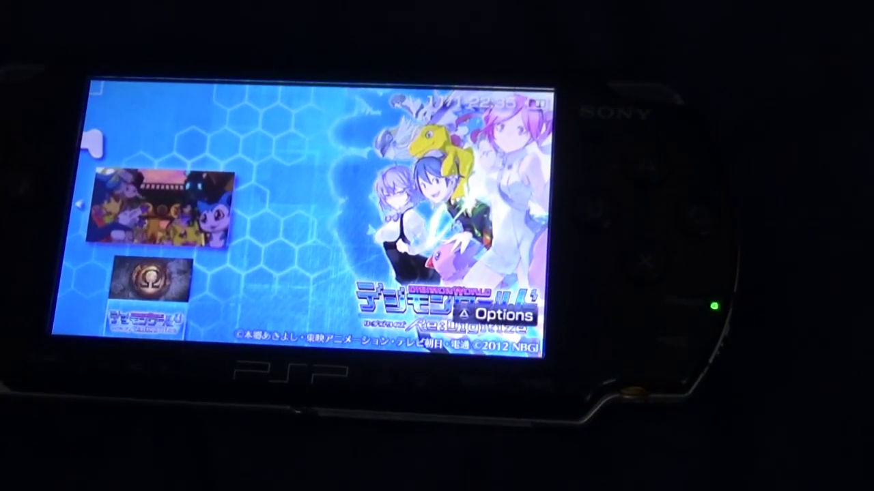
key(Return)
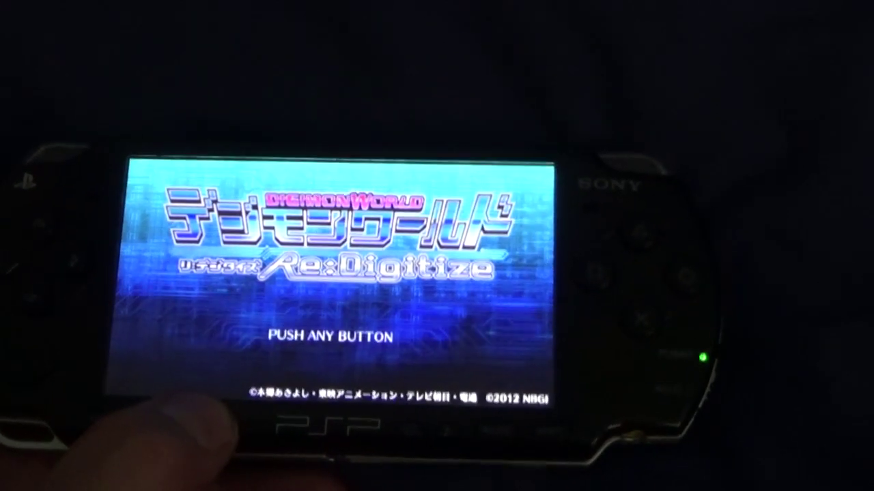
key(Return)
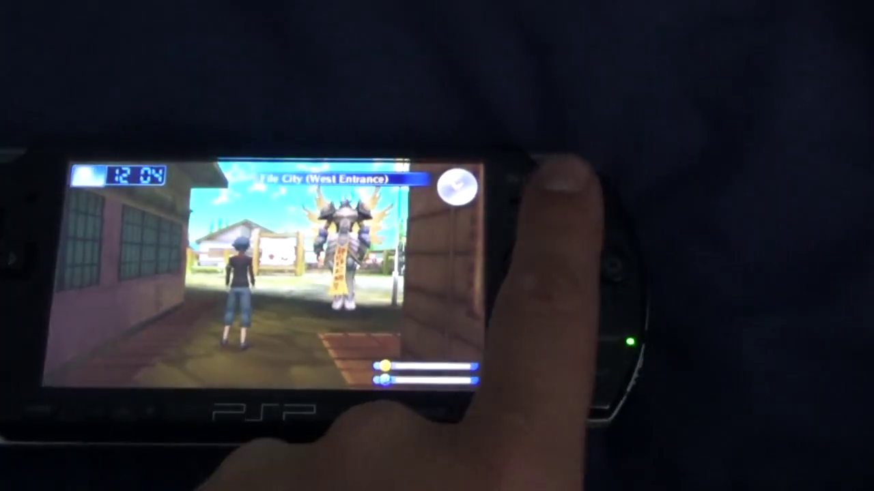
key(Escape)
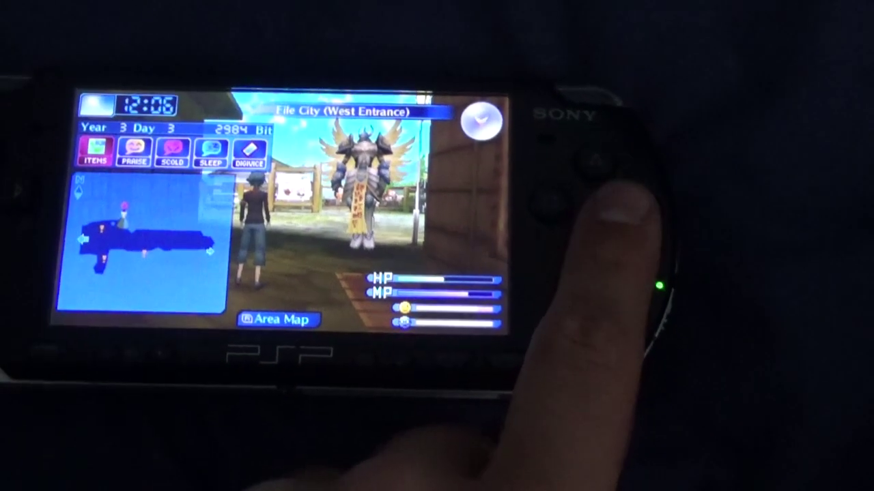
key(Right)
key(Right)
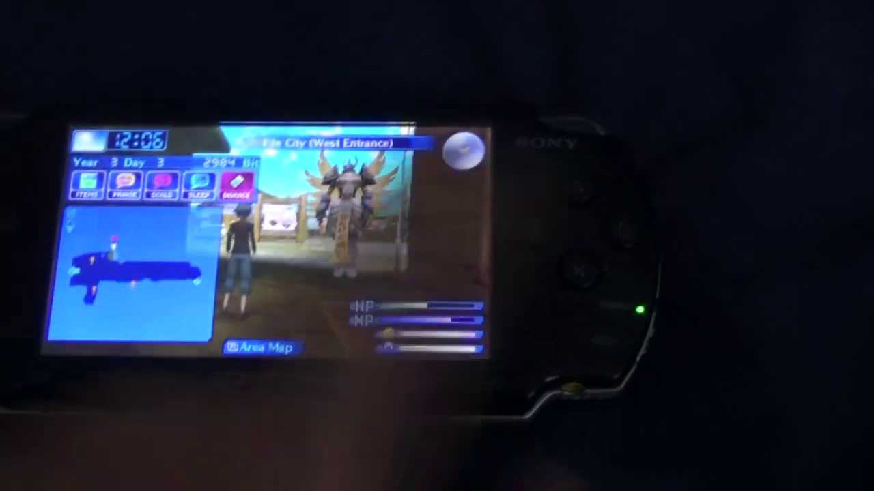
key(Return)
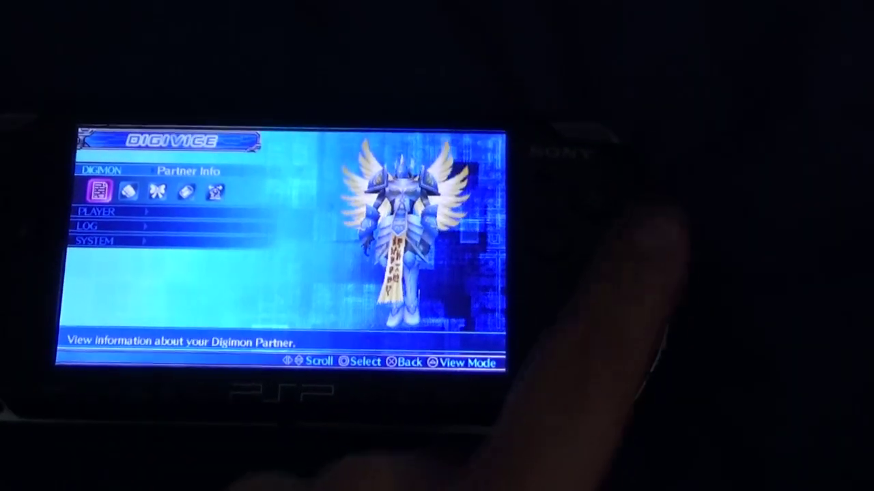